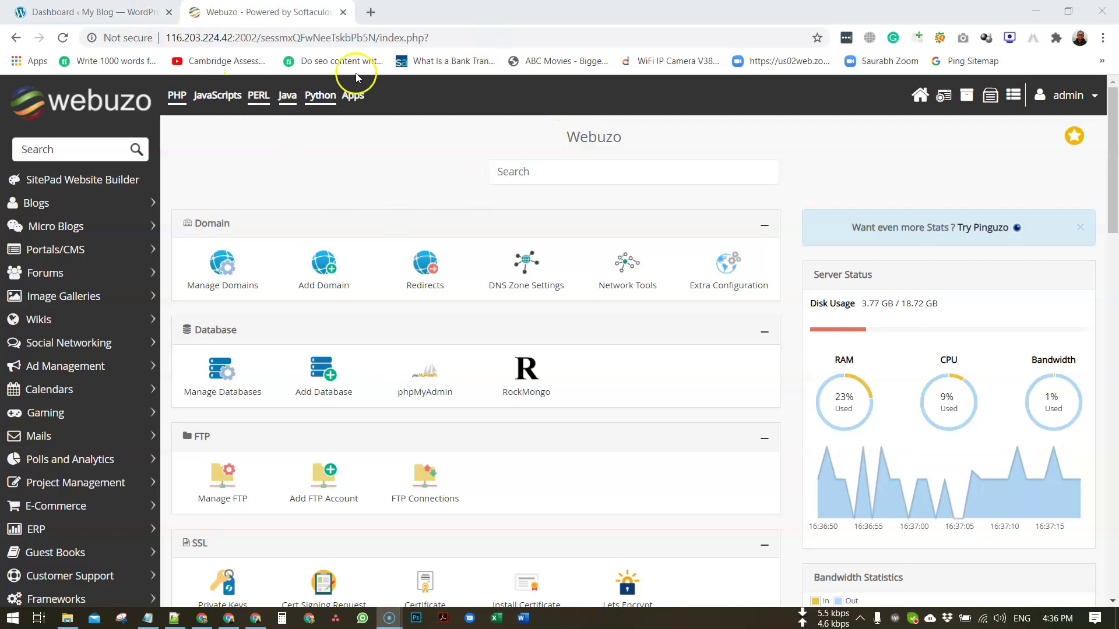
Switch to the WordPress admin site and search the add-plugins page for memcached
click(88, 11)
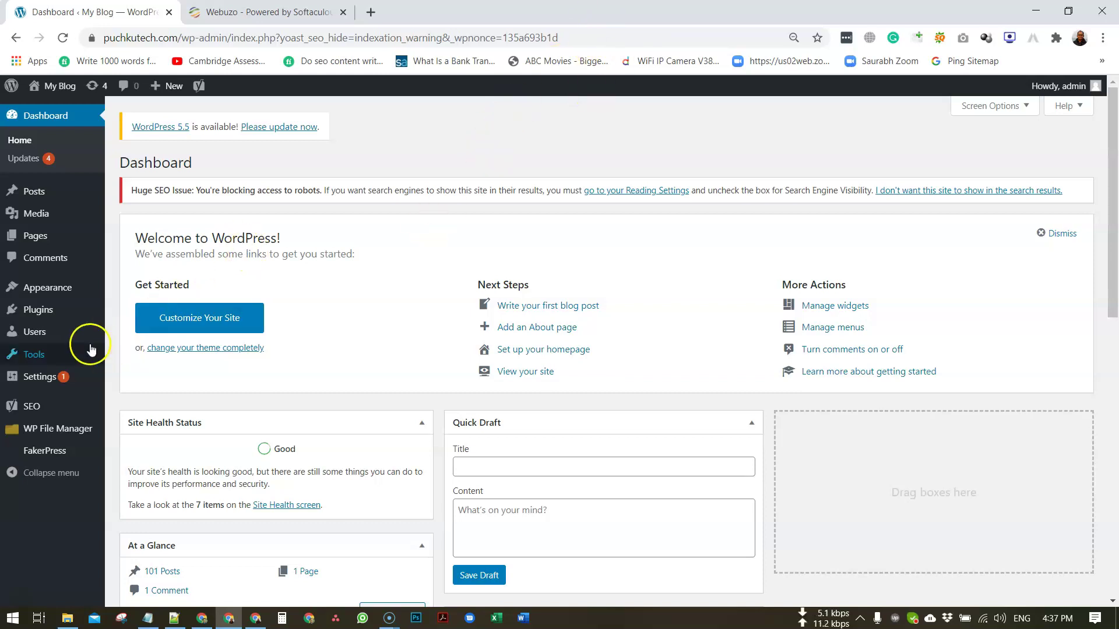
mouse_move(87, 314)
click(122, 330)
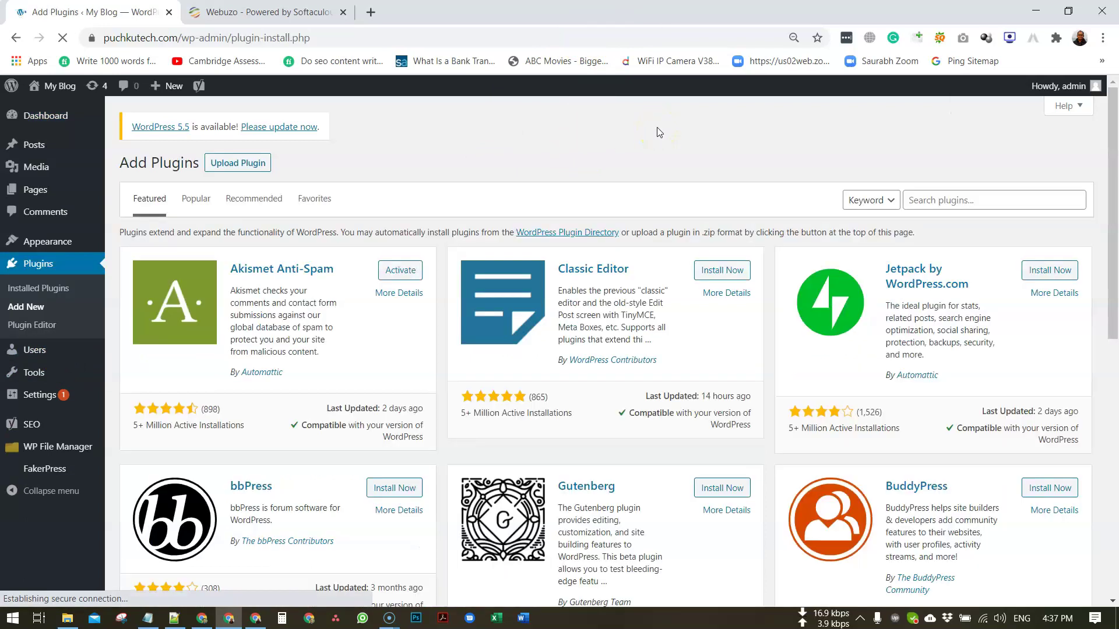
click(956, 200)
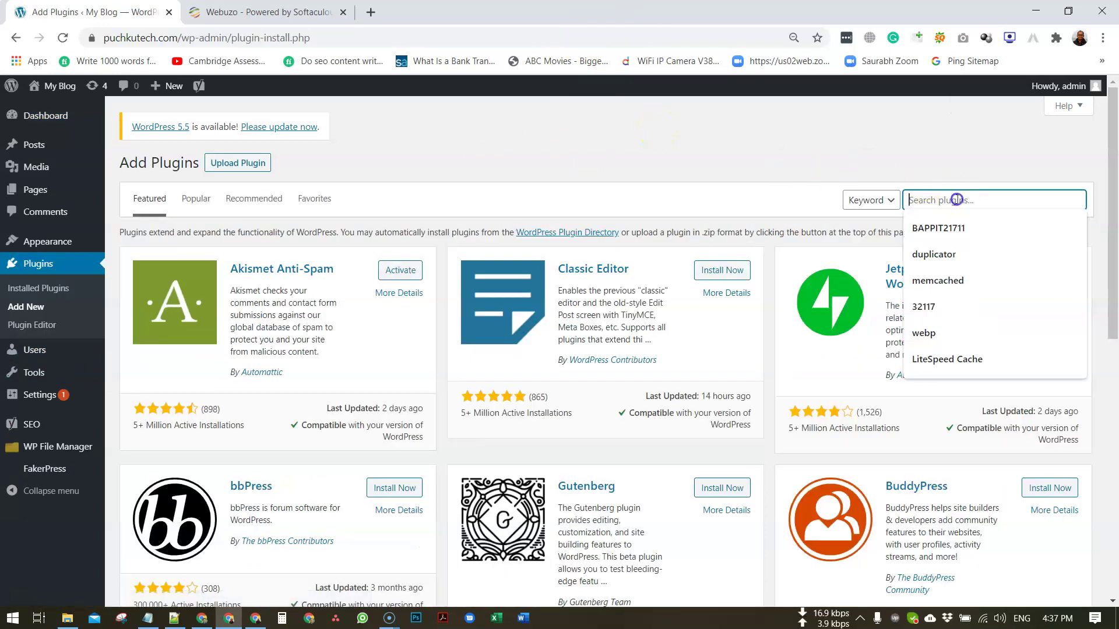
click(960, 281)
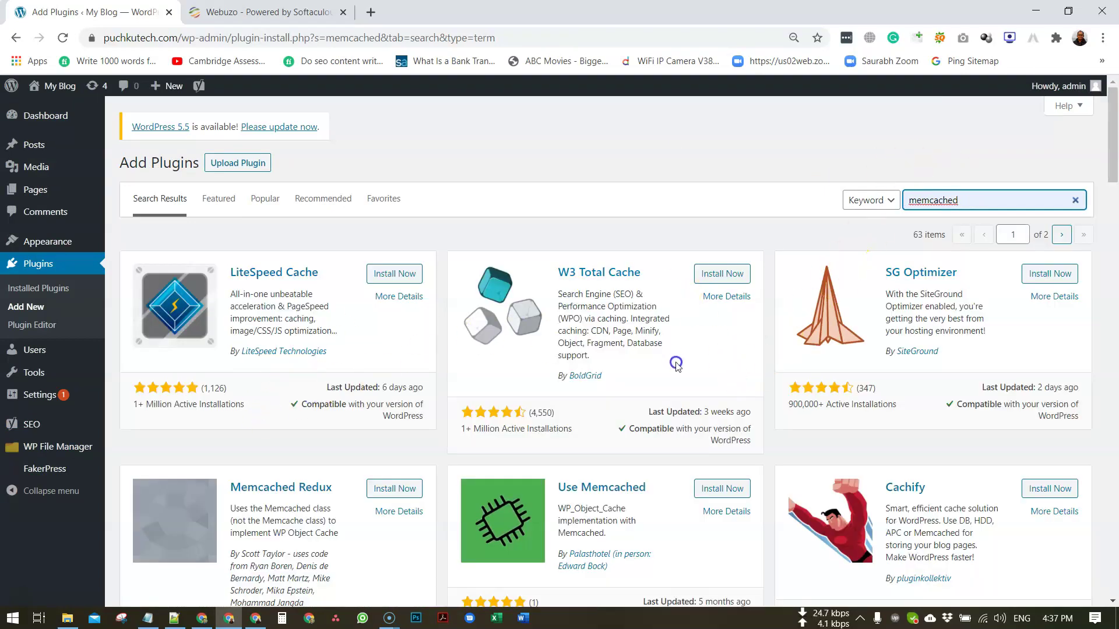
Install and activate the Use Memcached plugin from the search results
scroll(669, 358, down, 3)
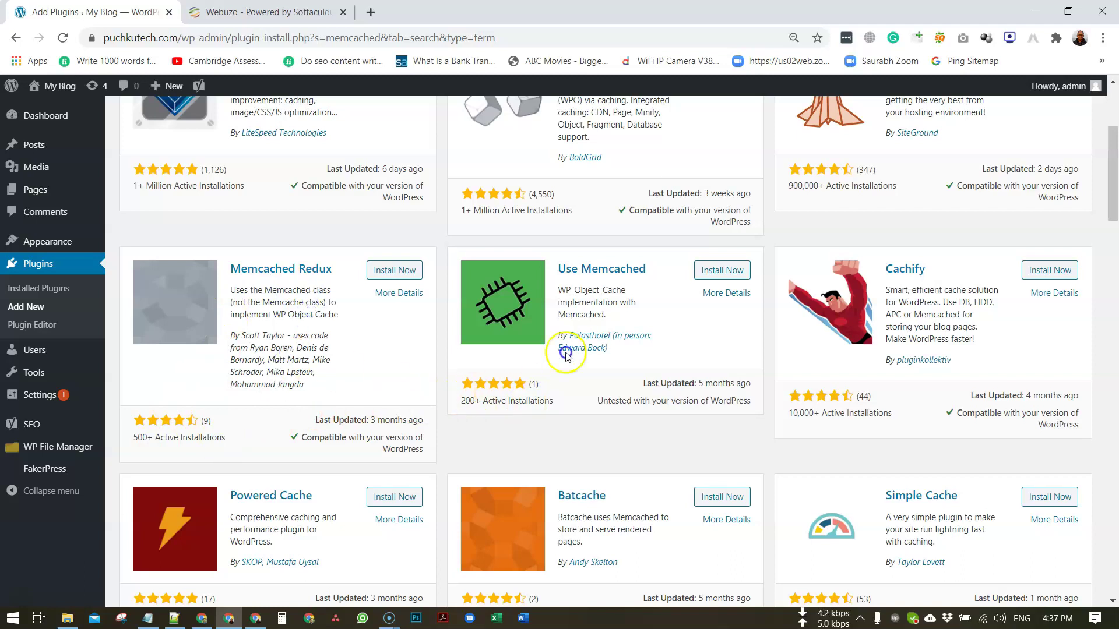
scroll(609, 302, down, 3)
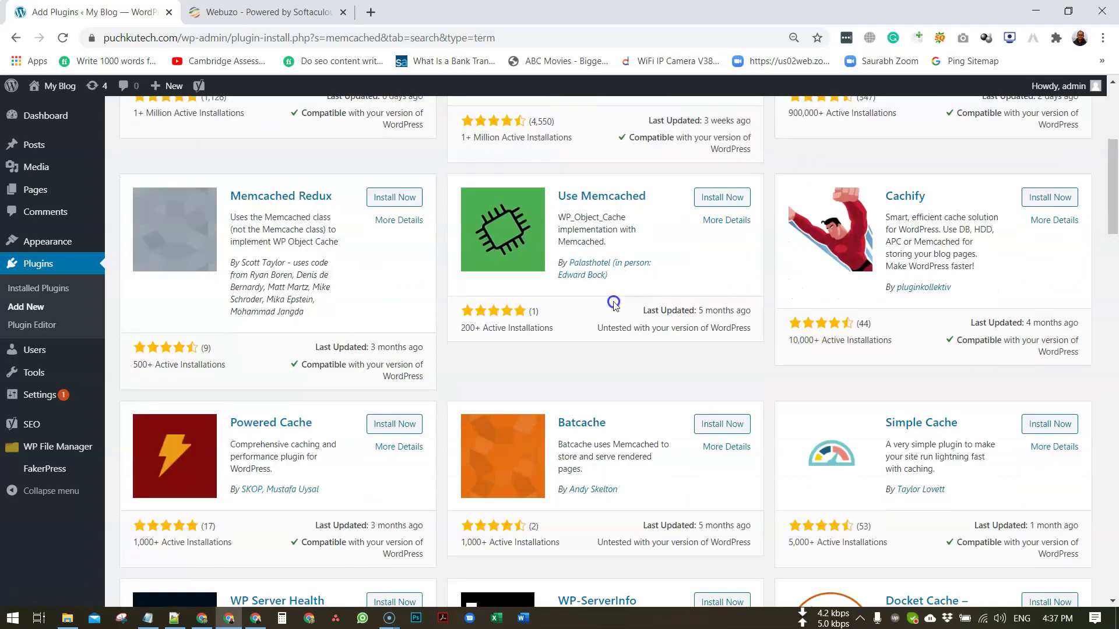
scroll(630, 251, up, 1)
scroll(630, 250, up, 2)
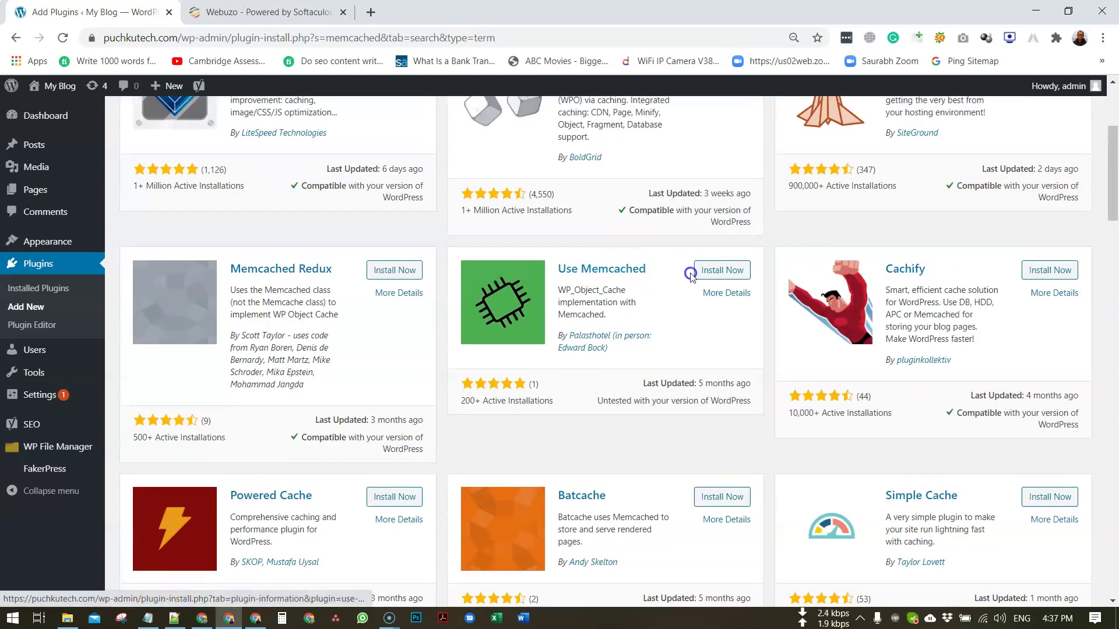
click(691, 273)
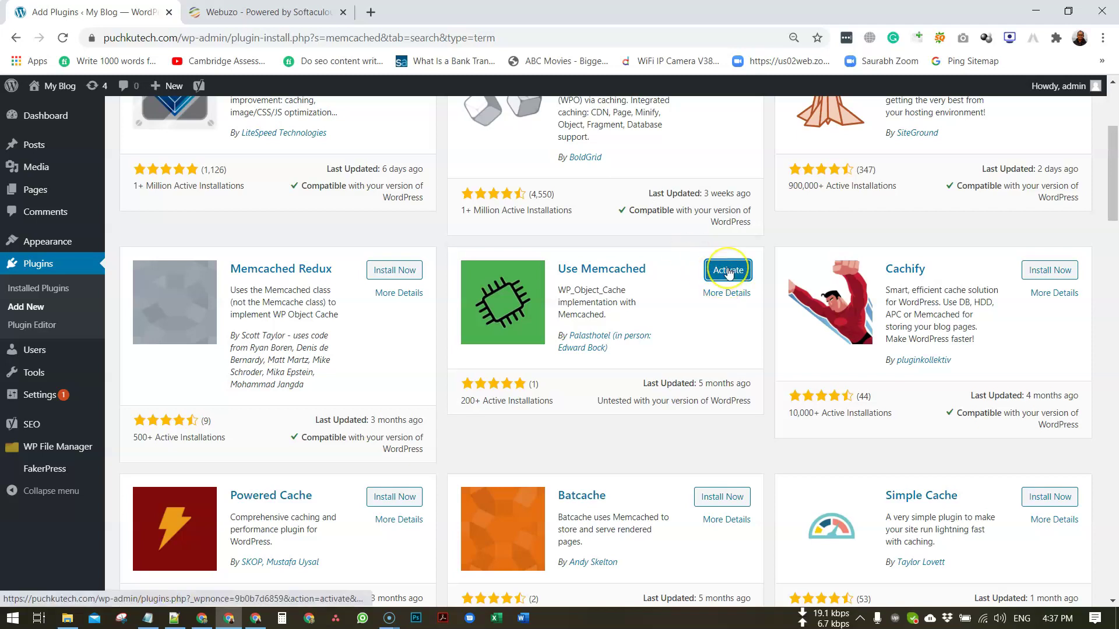
click(728, 270)
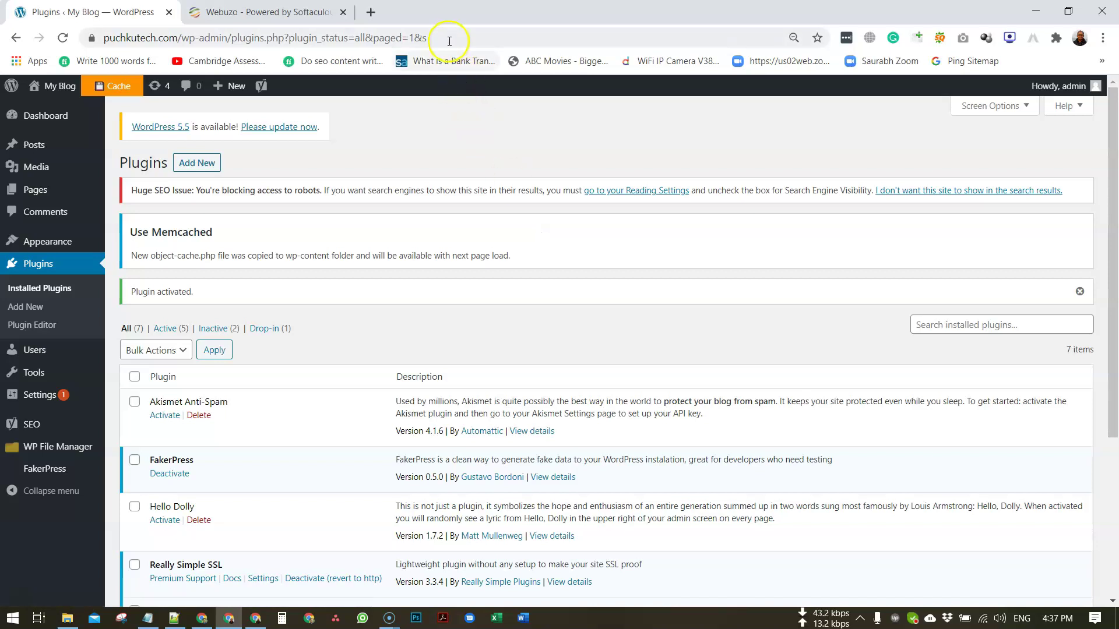
Reload the installed plugins page and follow the Use Memcached notice to the page for enabling memcached
right_click(507, 111)
click(536, 148)
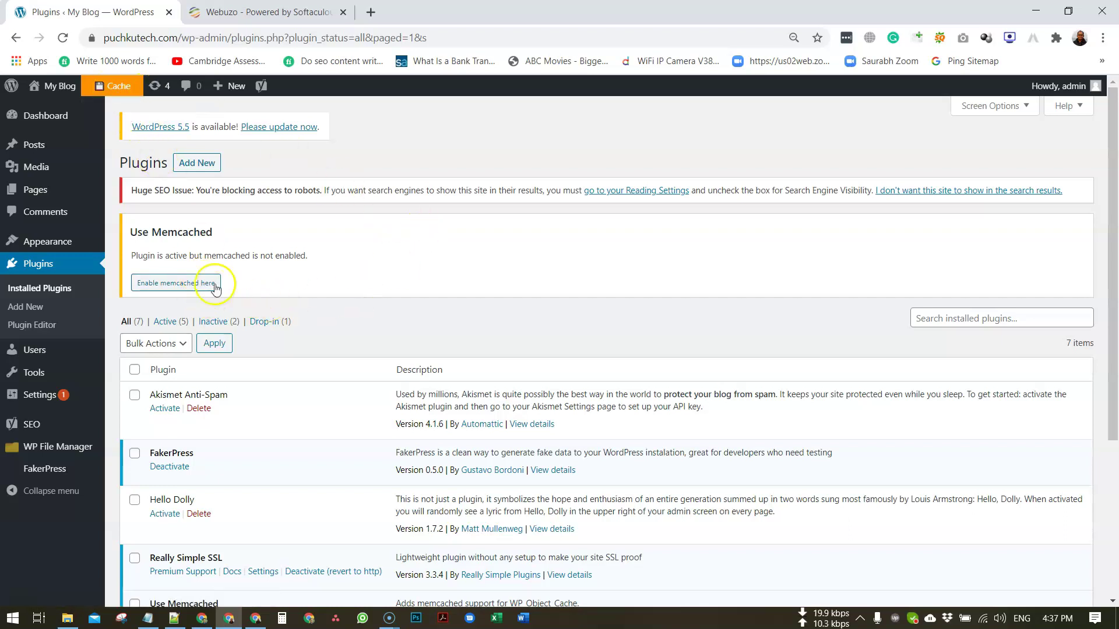
click(182, 282)
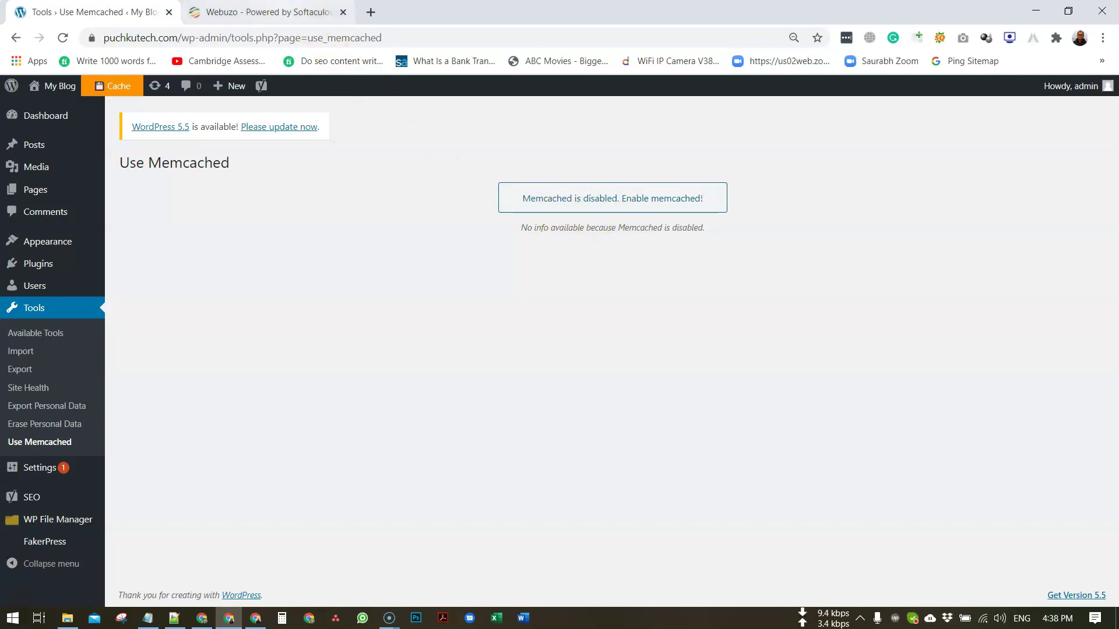
click(262, 11)
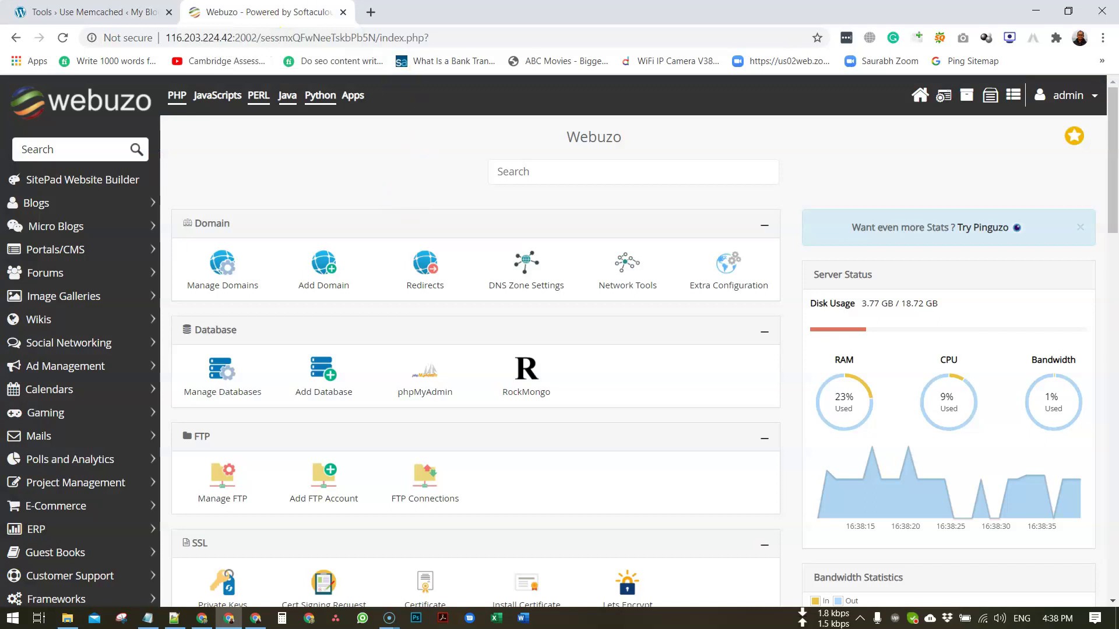
click(88, 12)
click(262, 12)
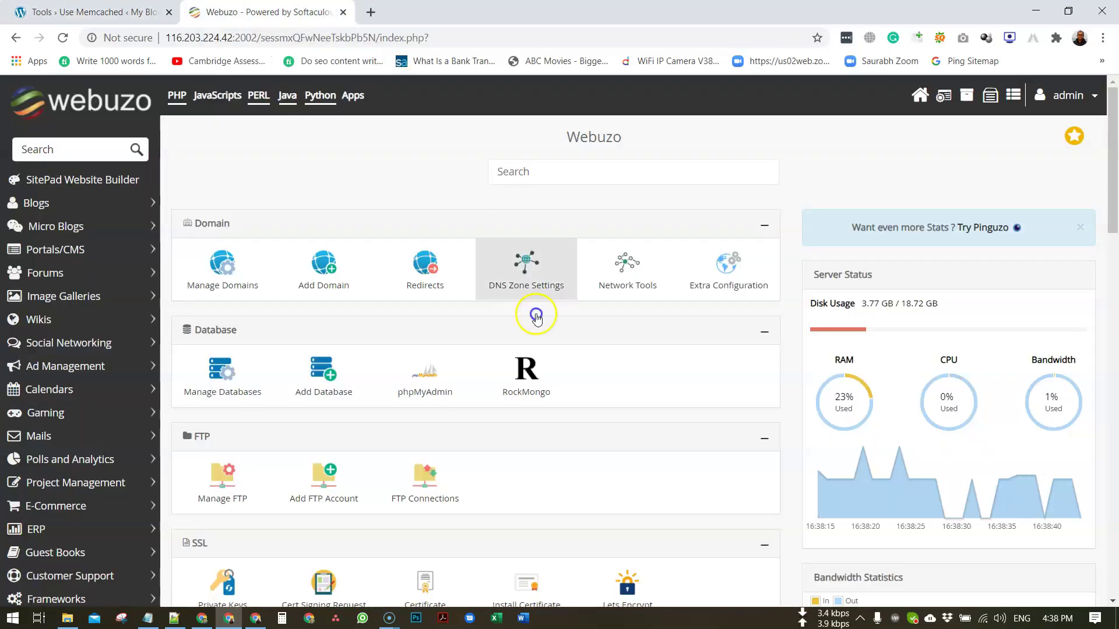
key(ctrl+shift+Tab)
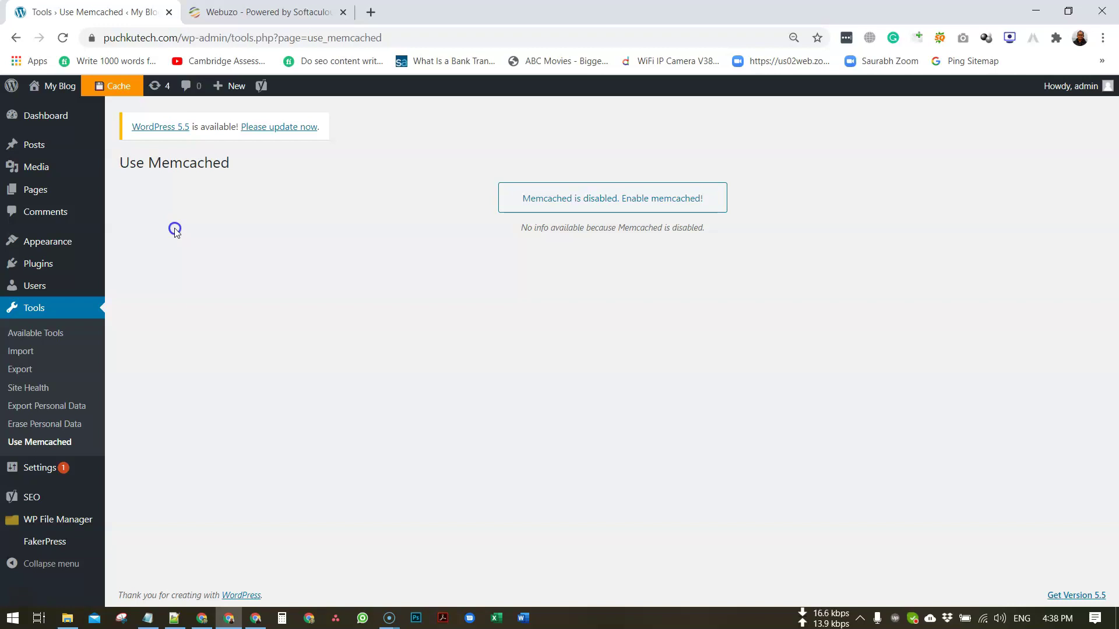
click(262, 12)
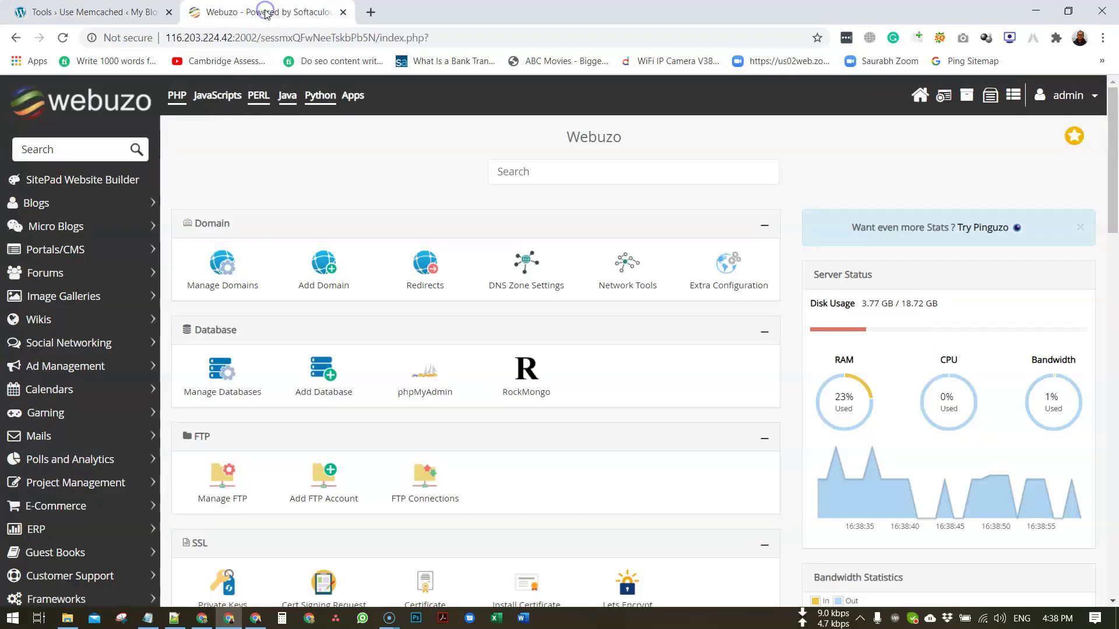
Return to the Use Memcached page in WordPress and enable memcached
click(93, 12)
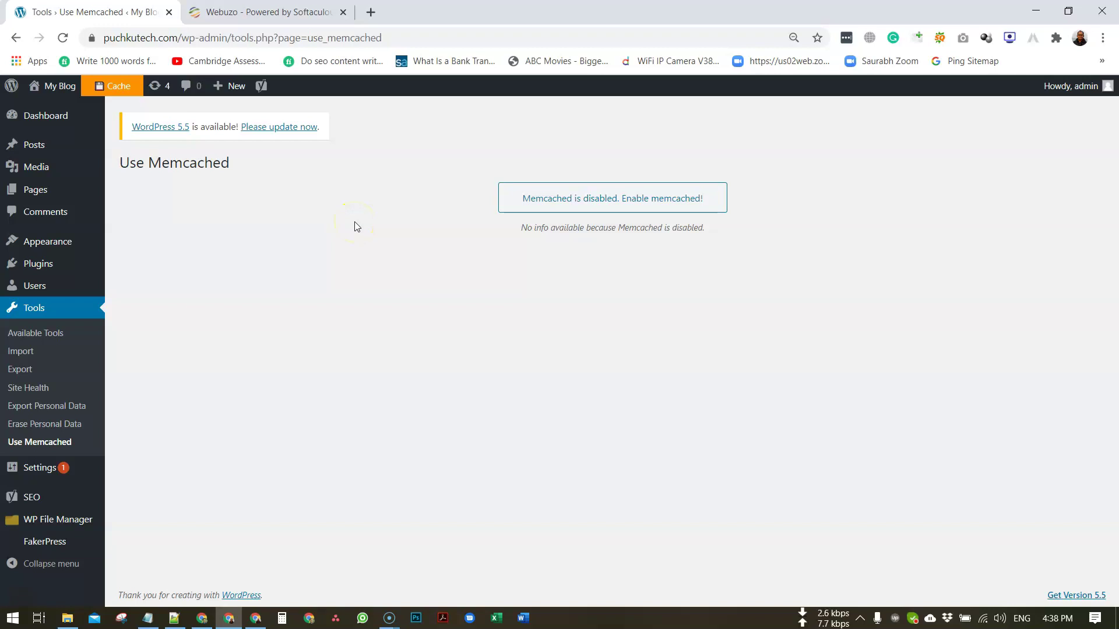
click(632, 204)
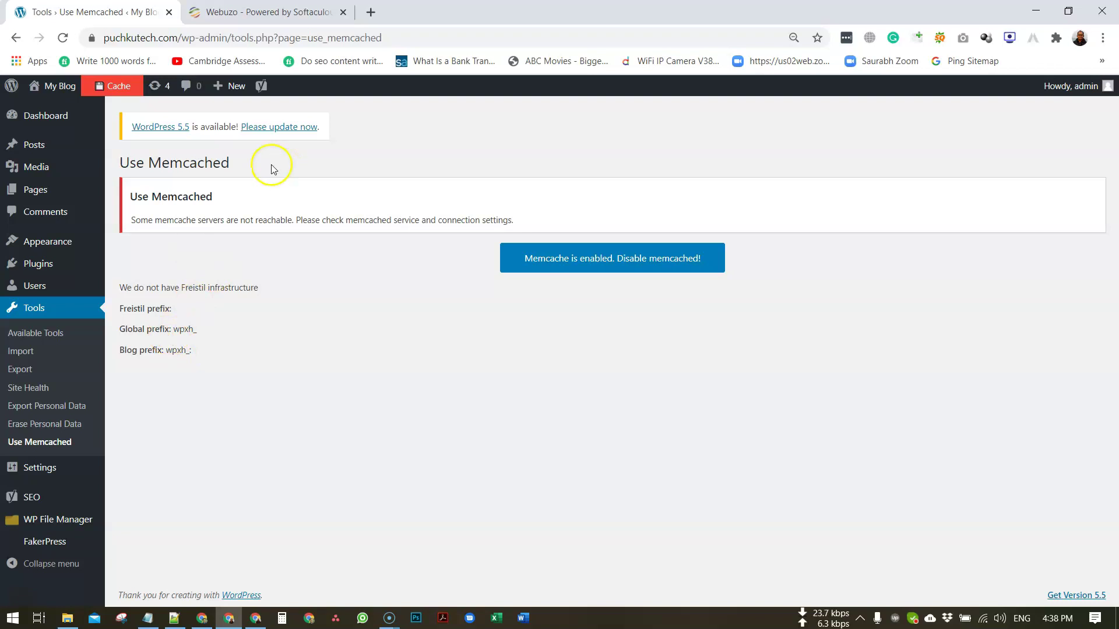
Switch to Webuzo, search the application list for mem and install the Memcached utility
click(259, 12)
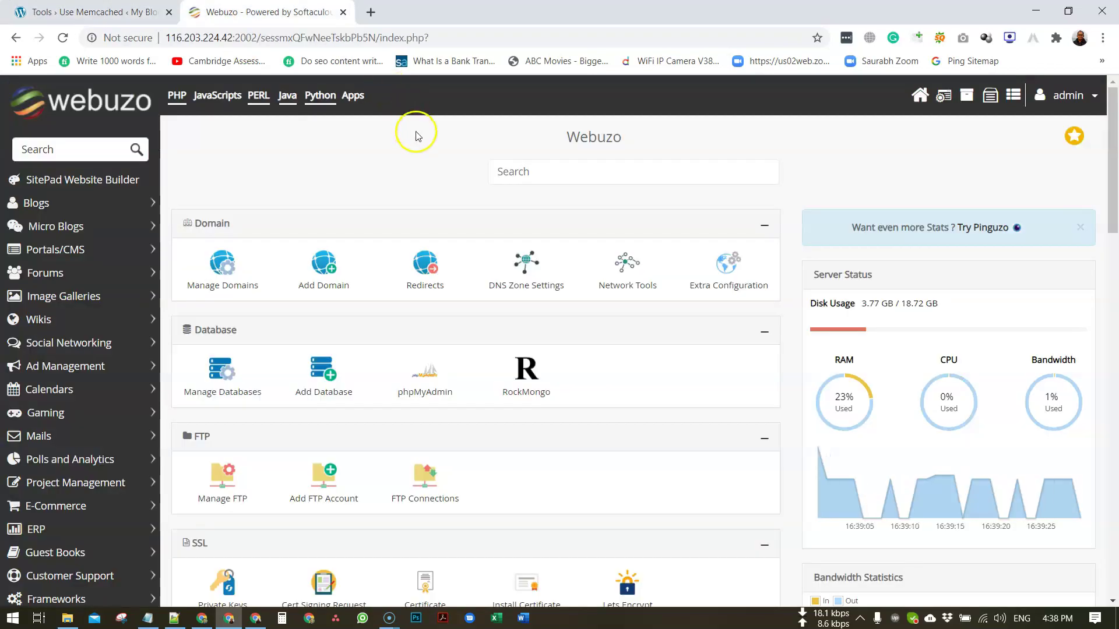
click(90, 154)
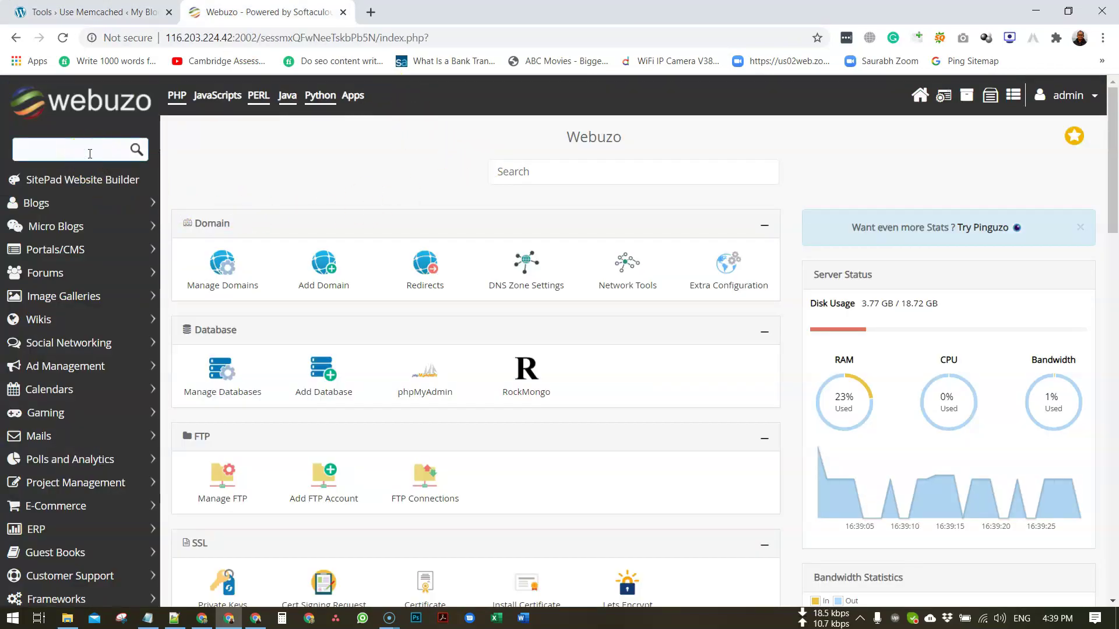
text(mem)
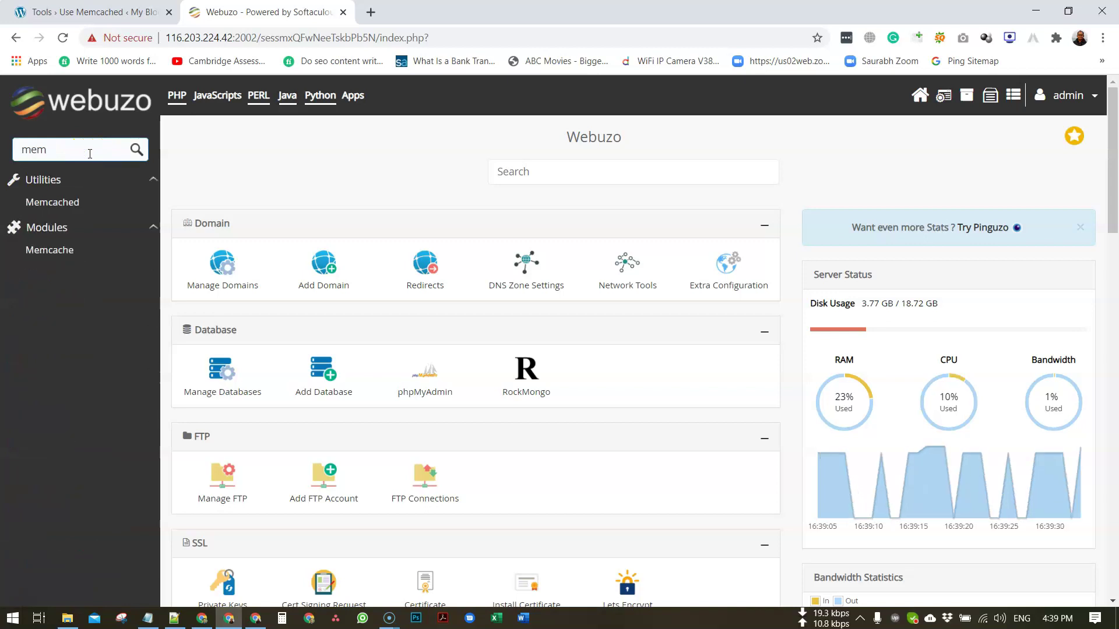
click(82, 202)
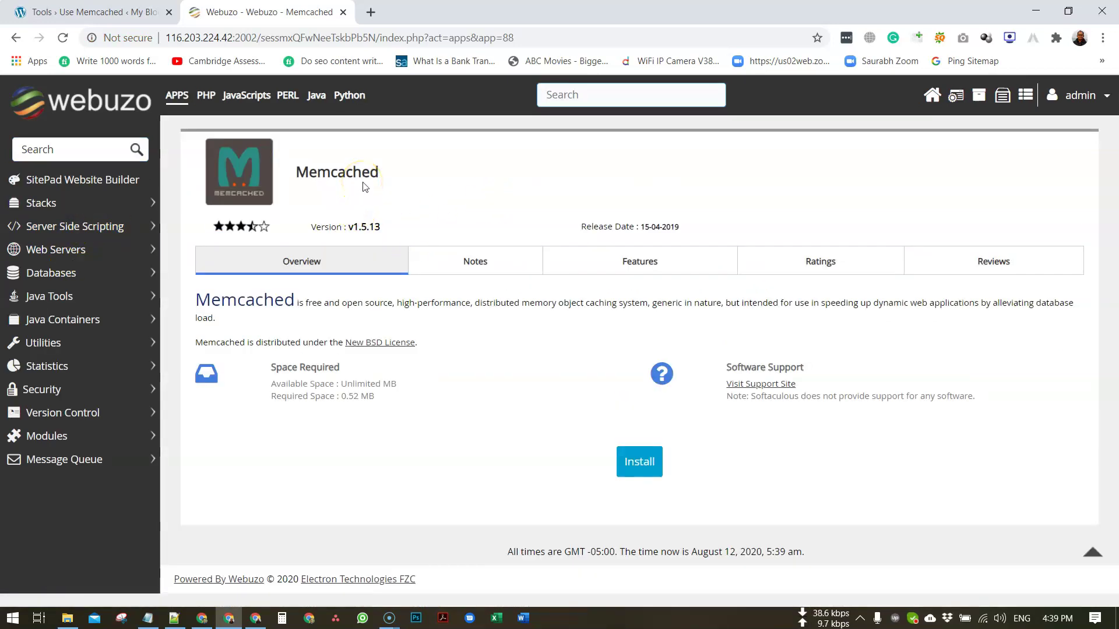
click(641, 462)
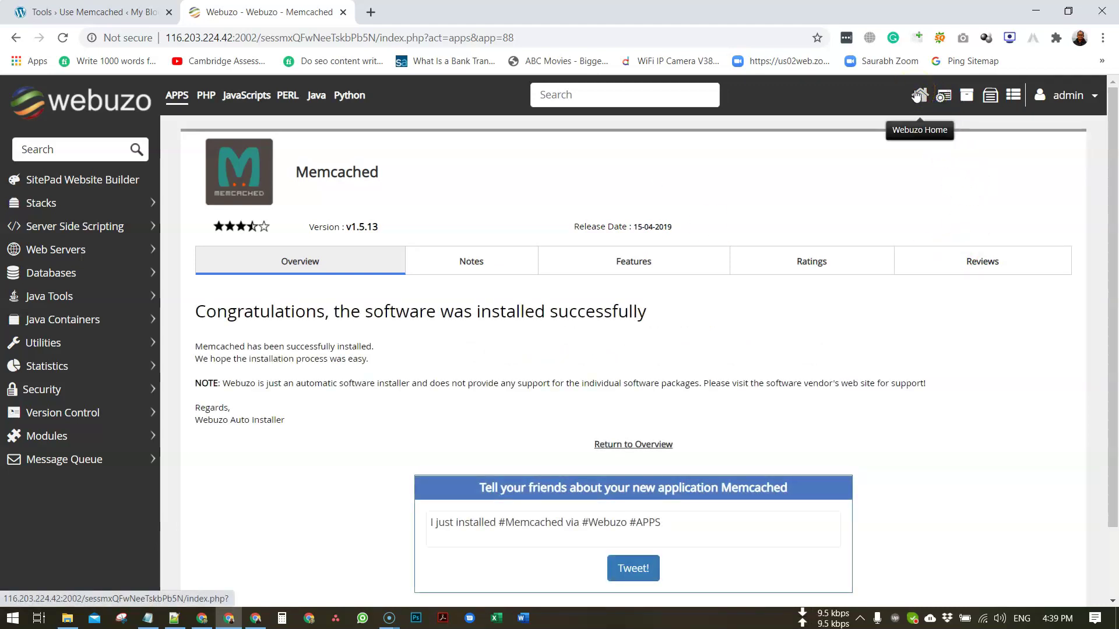
Switch back to WordPress, reload the Use Memcached page and check the cache status indicator
click(53, 12)
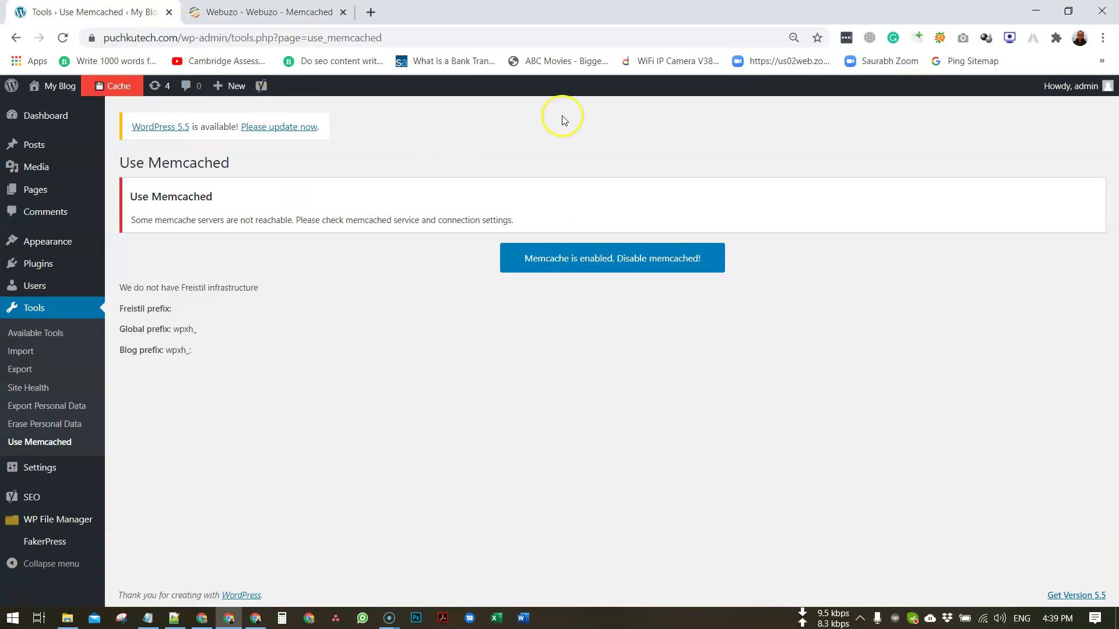
right_click(563, 119)
click(590, 154)
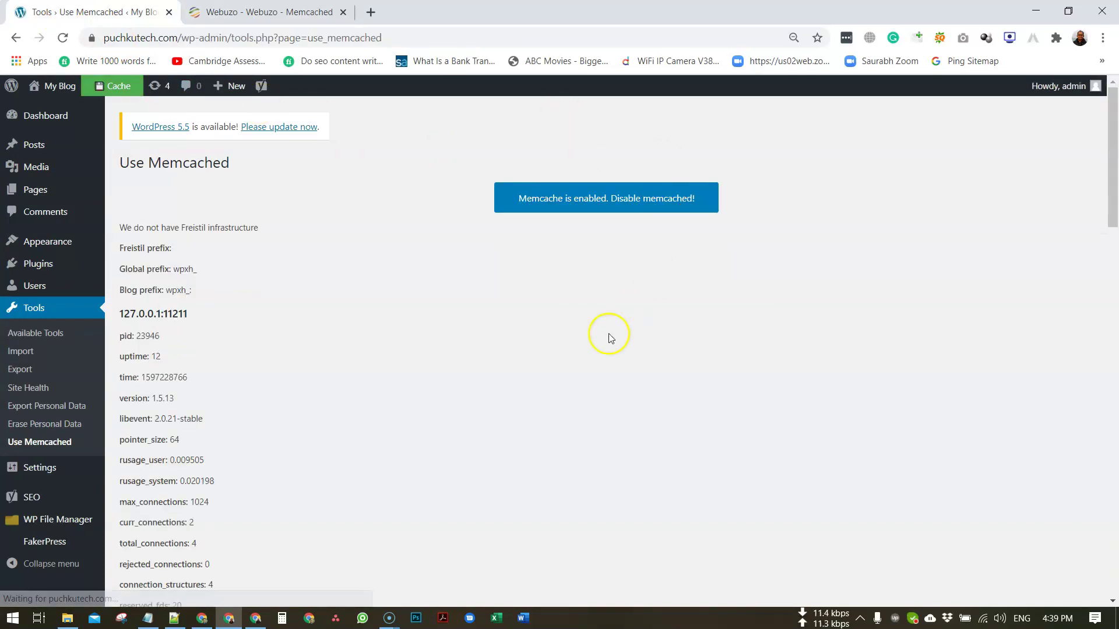
mouse_move(120, 91)
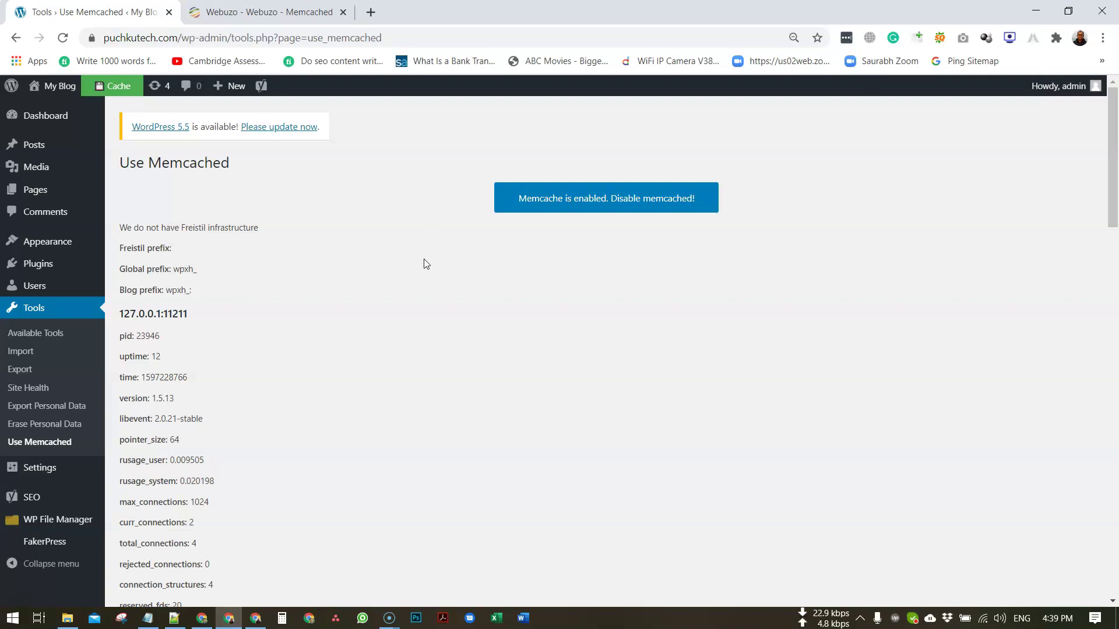
Look through the memcached server statistics on the Use Memcached page
click(382, 328)
click(387, 312)
scroll(388, 318, down, 3)
scroll(390, 318, down, 3)
click(382, 294)
scroll(382, 293, down, 4)
scroll(383, 292, down, 3)
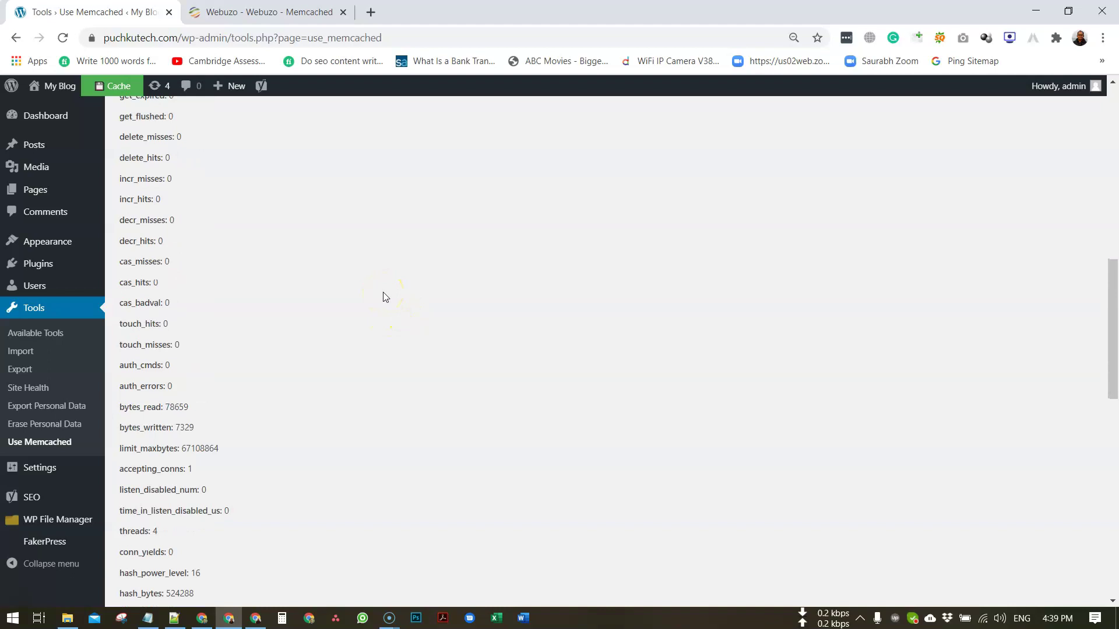
Search the page for port, and select the port number 11211 in the memcached server address
key(ctrl+f)
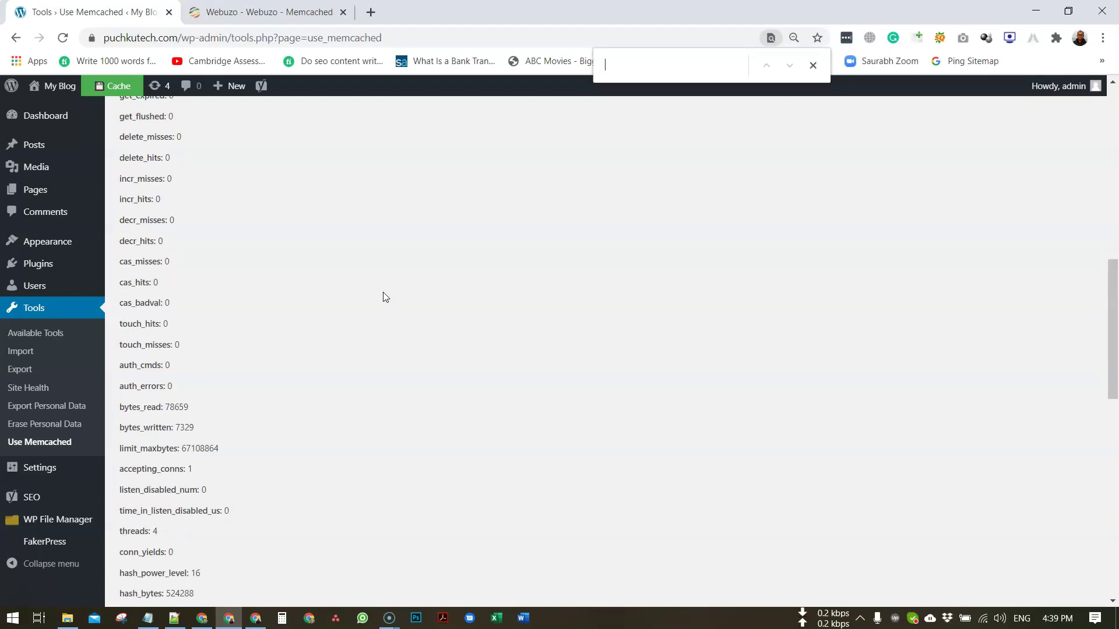
text(por)
key(Return)
key(Return)
key(Return)
key(Return)
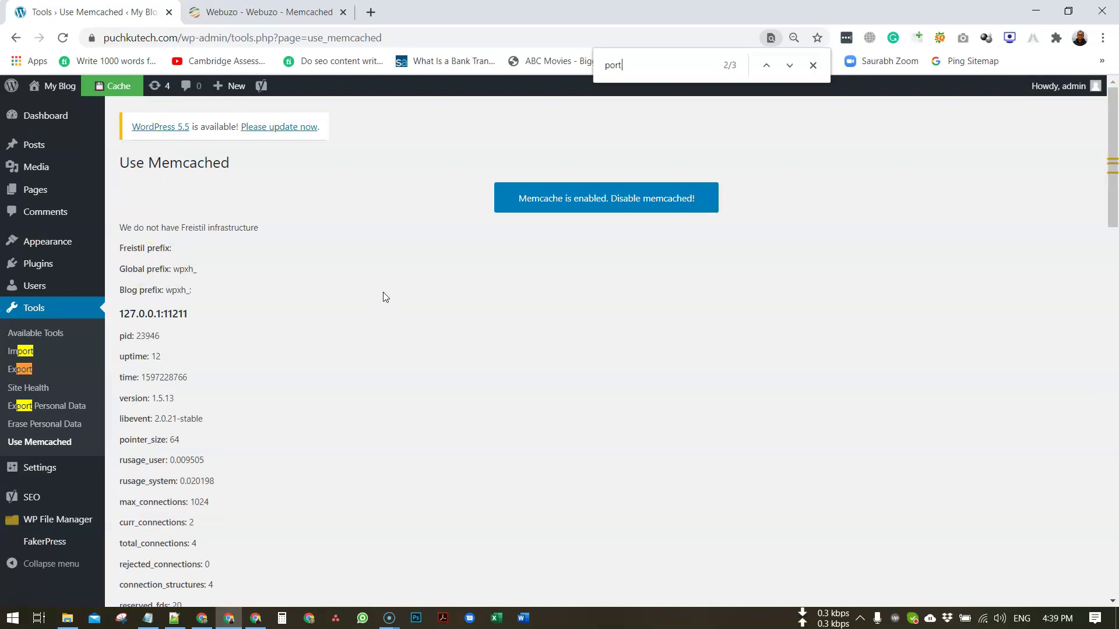
double_click(178, 315)
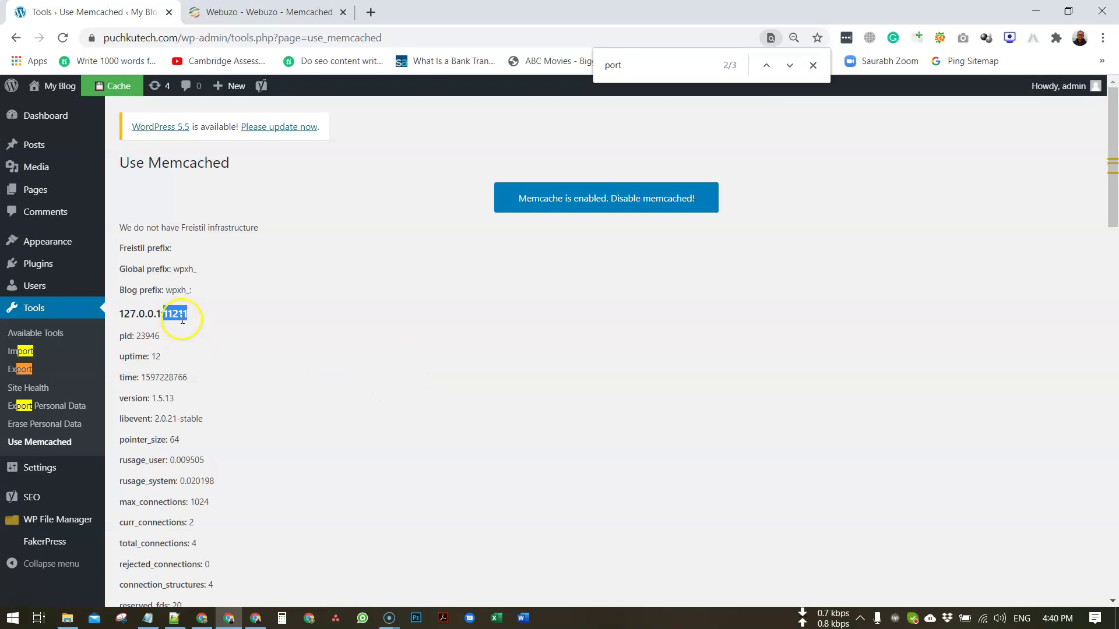
Switch to Webuzo, return to its home page and open the CSF Configuration under Security
click(268, 12)
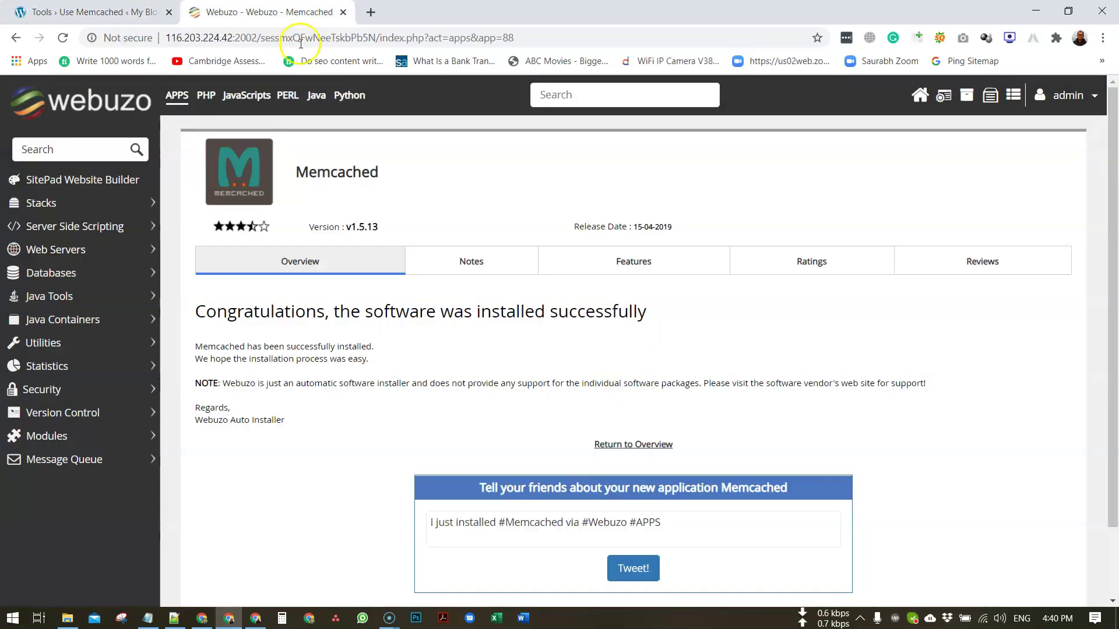
click(915, 100)
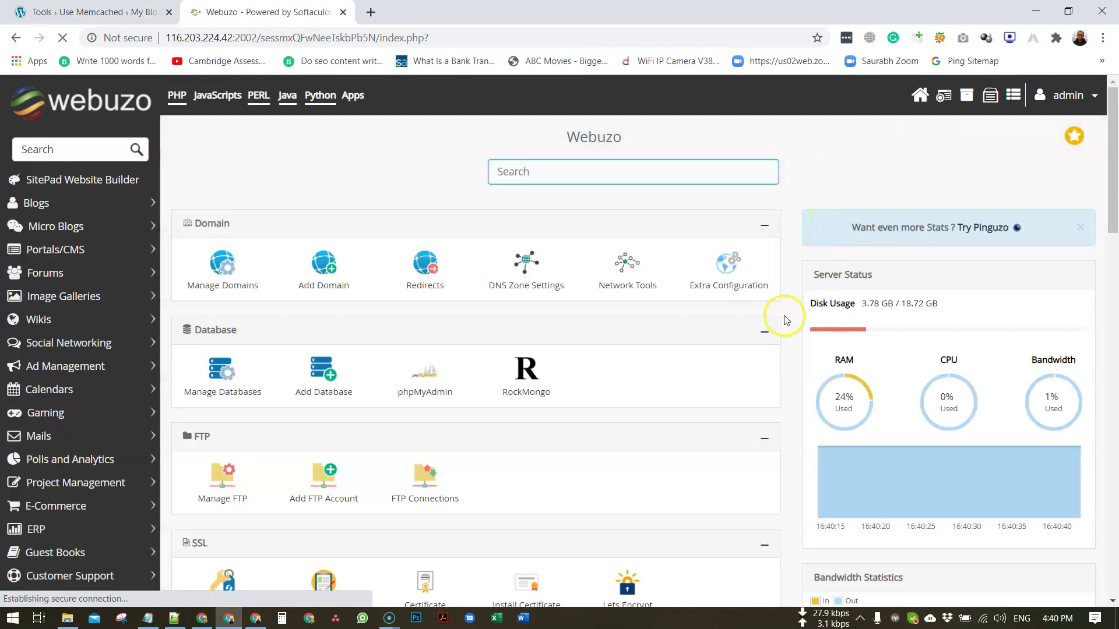
scroll(782, 383, down, 10)
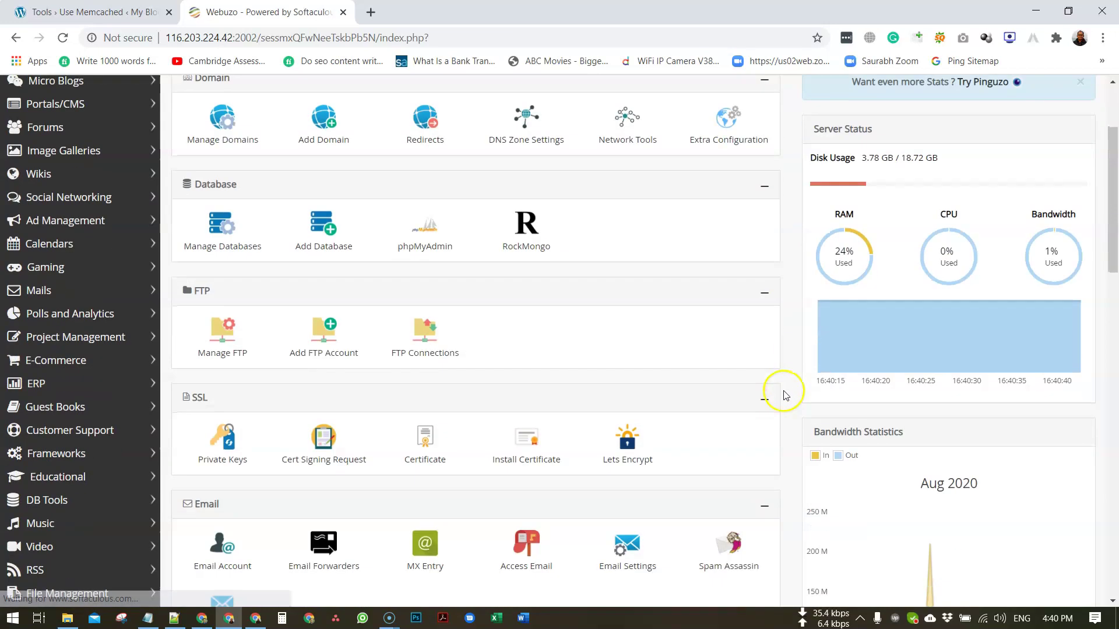
scroll(652, 418, down, 3)
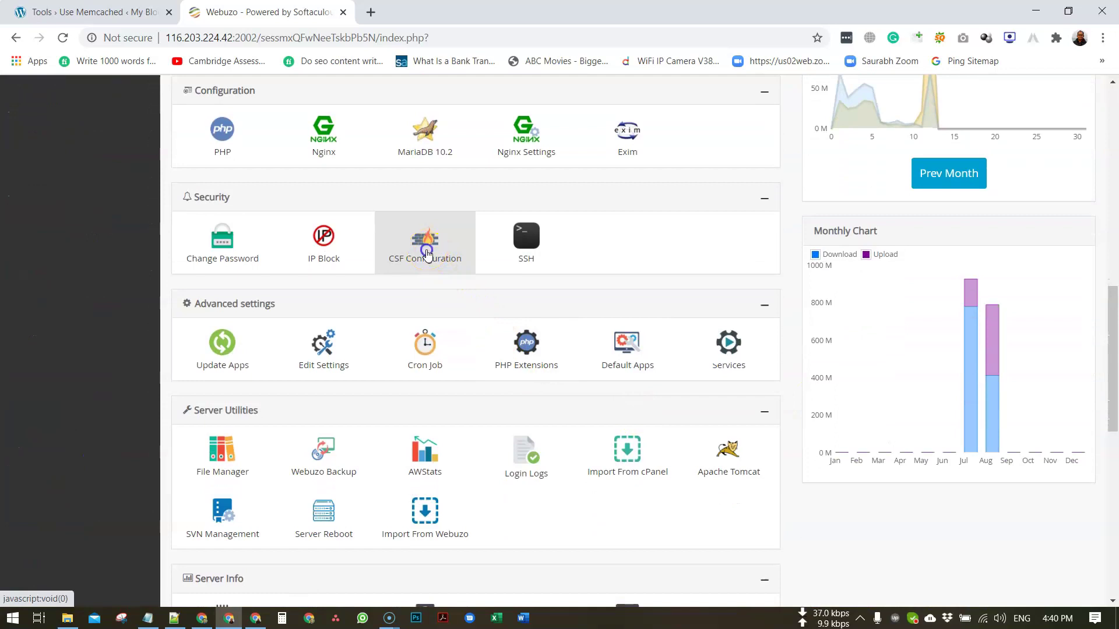
click(425, 251)
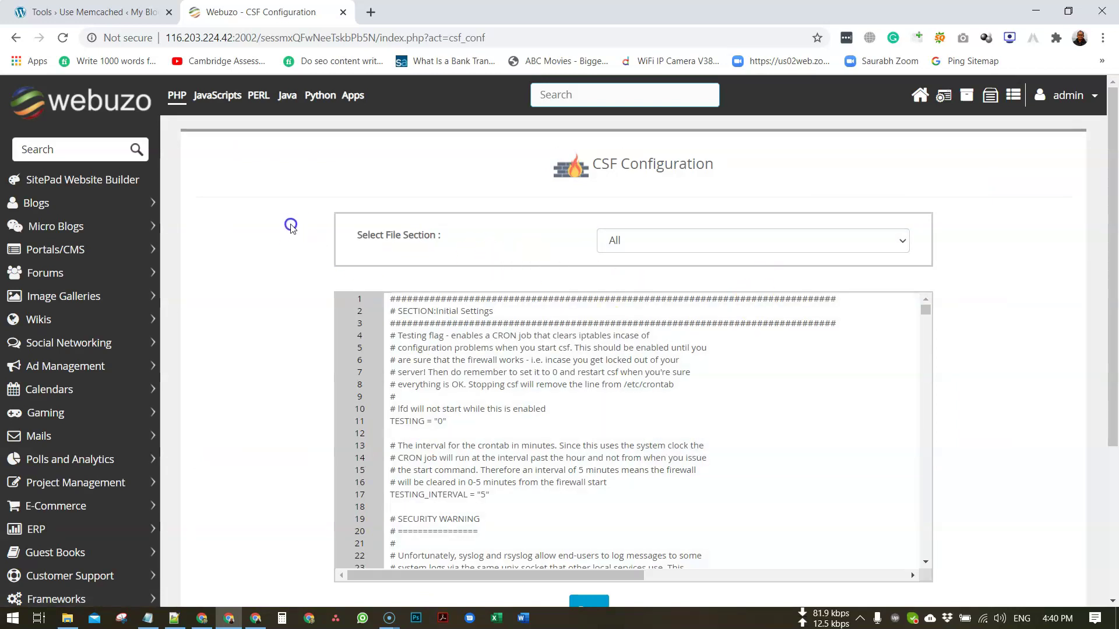
Switch to WordPress to recheck the memcached port number on the Use Memcached page, and return to the Webuzo CSF Configuration
click(69, 15)
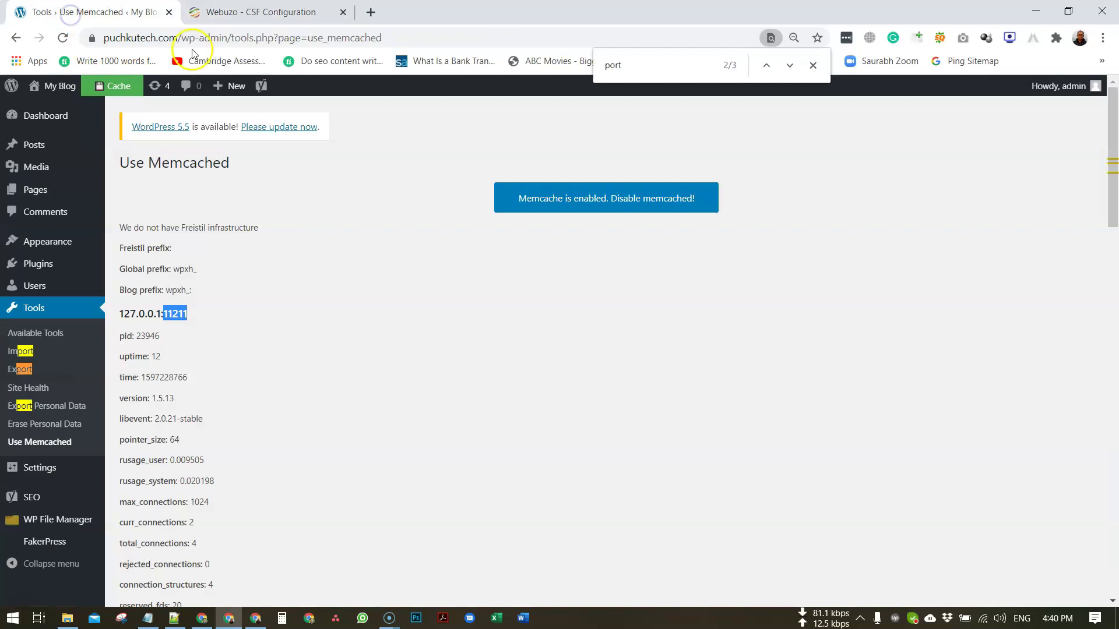
drag(173, 320, 185, 320)
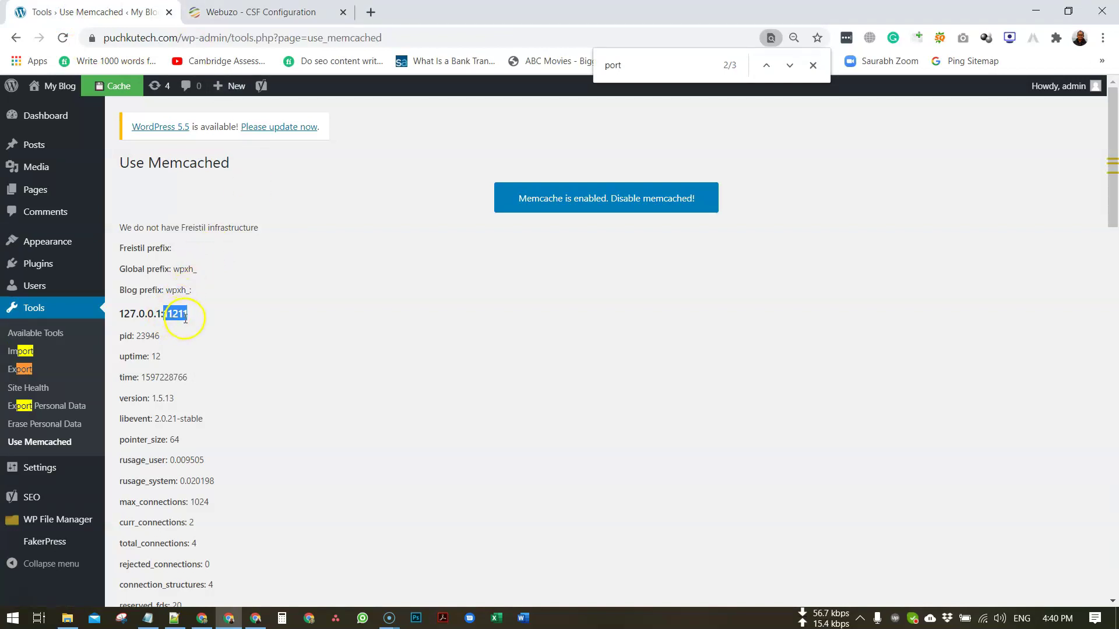
click(239, 13)
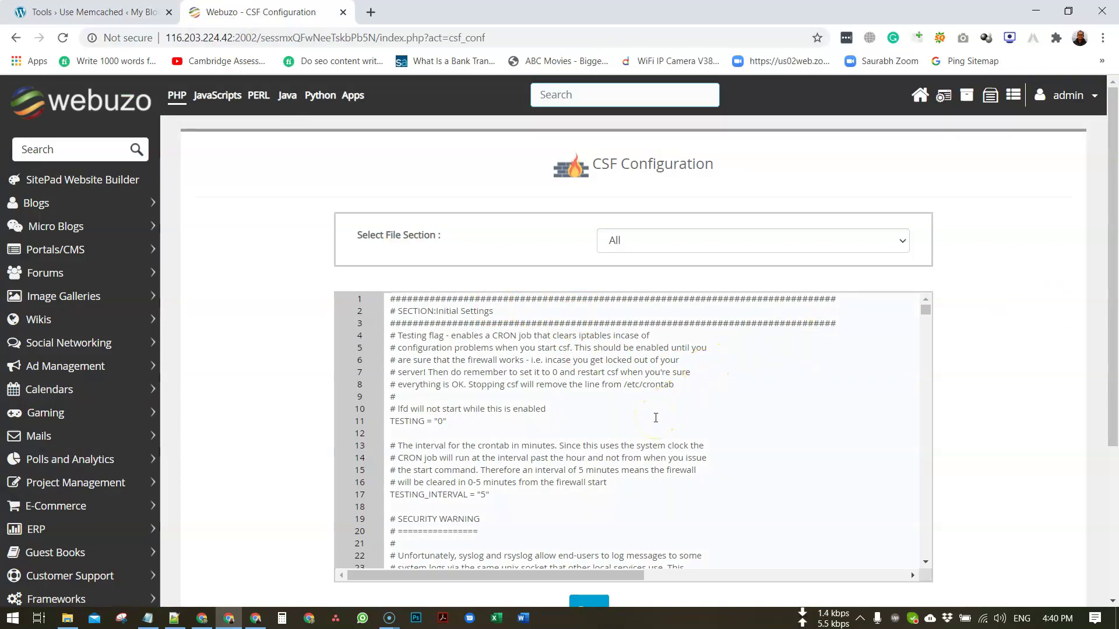
Display the IPv4 Port Settings section of the CSF file and locate the TCP_IN and TCP_OUT port lists
scroll(662, 426, down, 4)
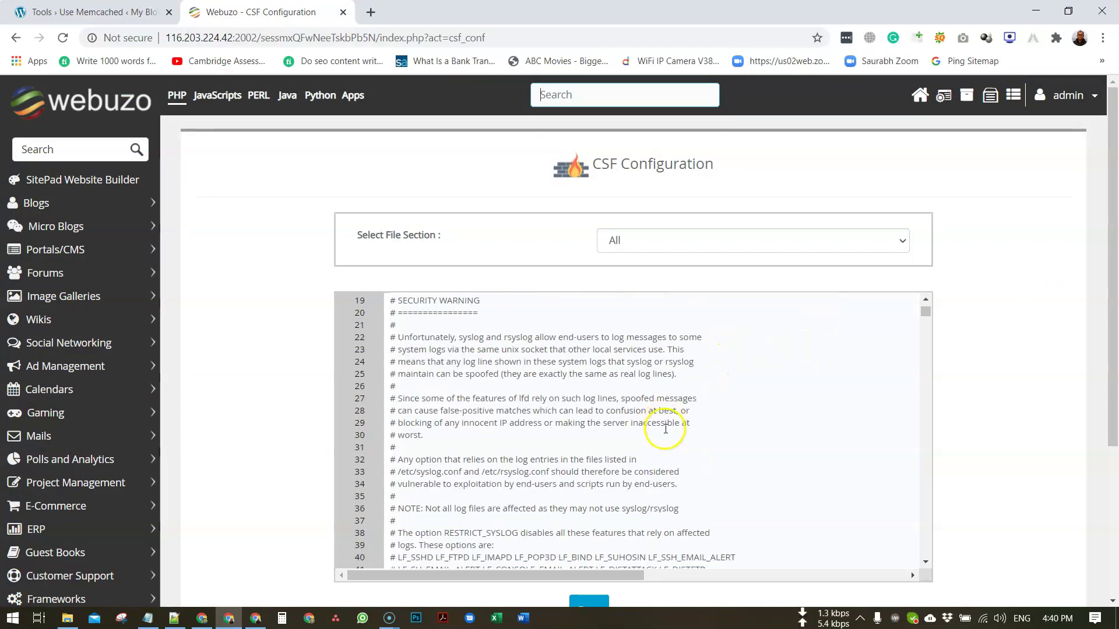
scroll(667, 425, up, 4)
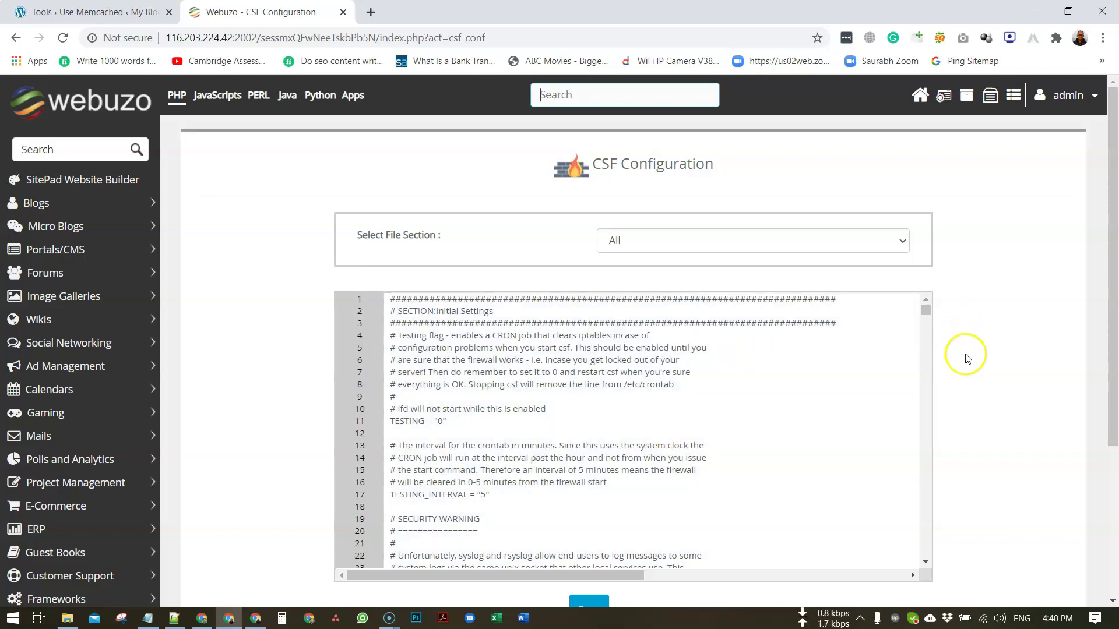
click(835, 248)
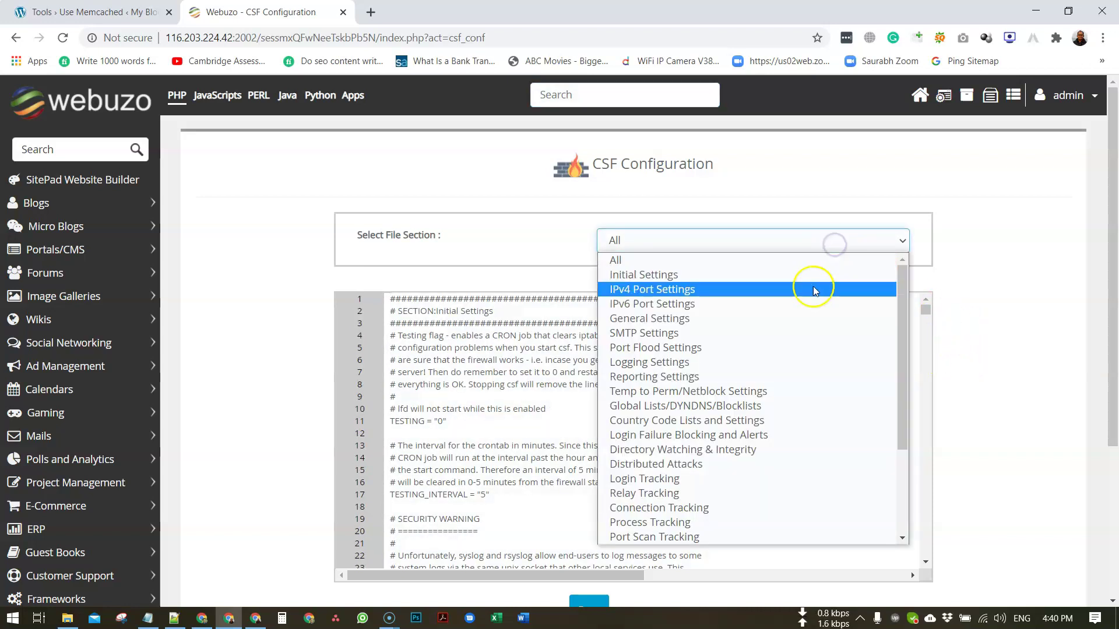
click(751, 289)
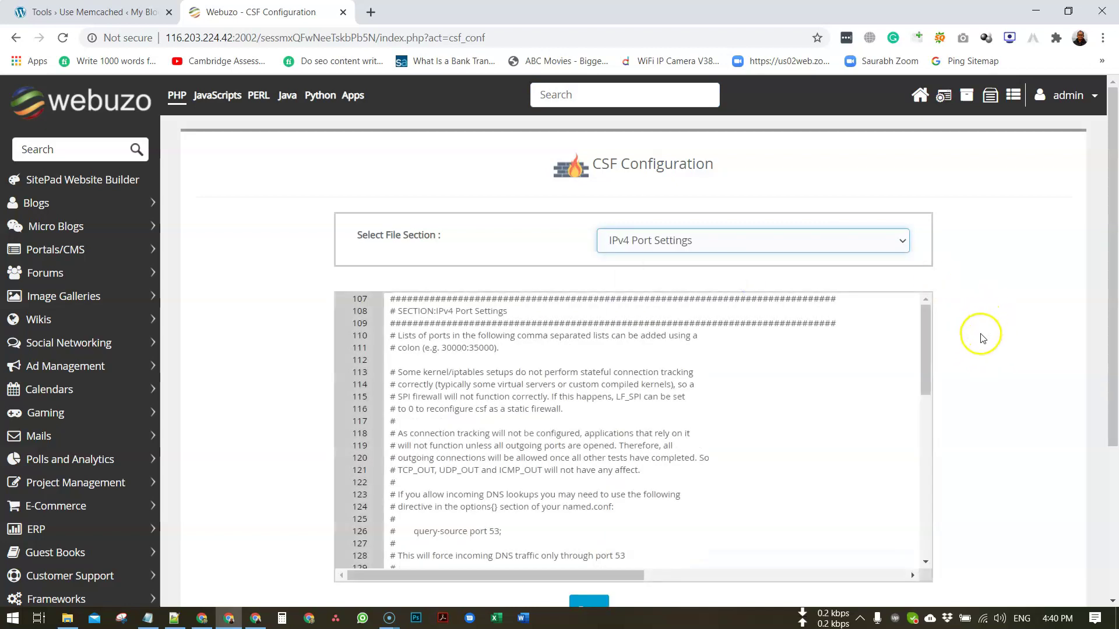
scroll(779, 404, down, 3)
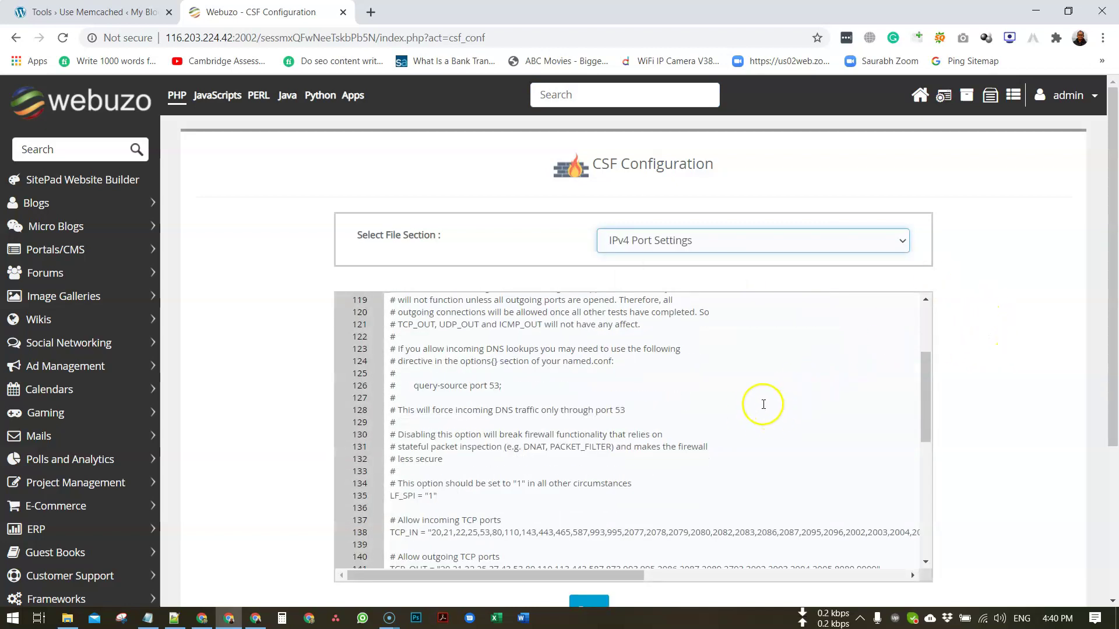
scroll(752, 411, down, 1)
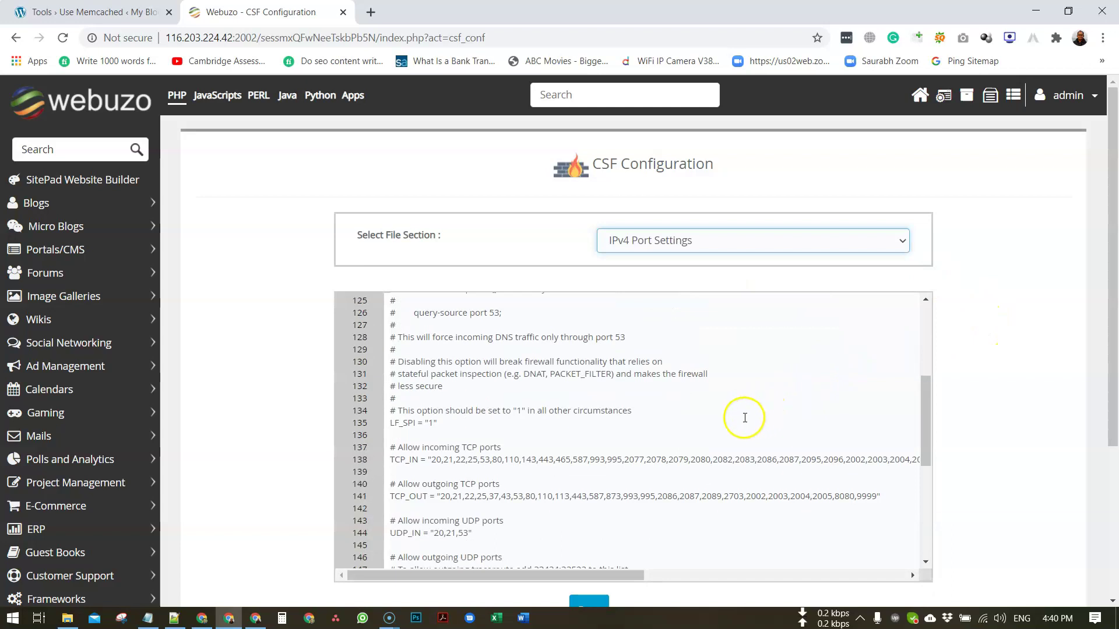
click(616, 460)
click(750, 461)
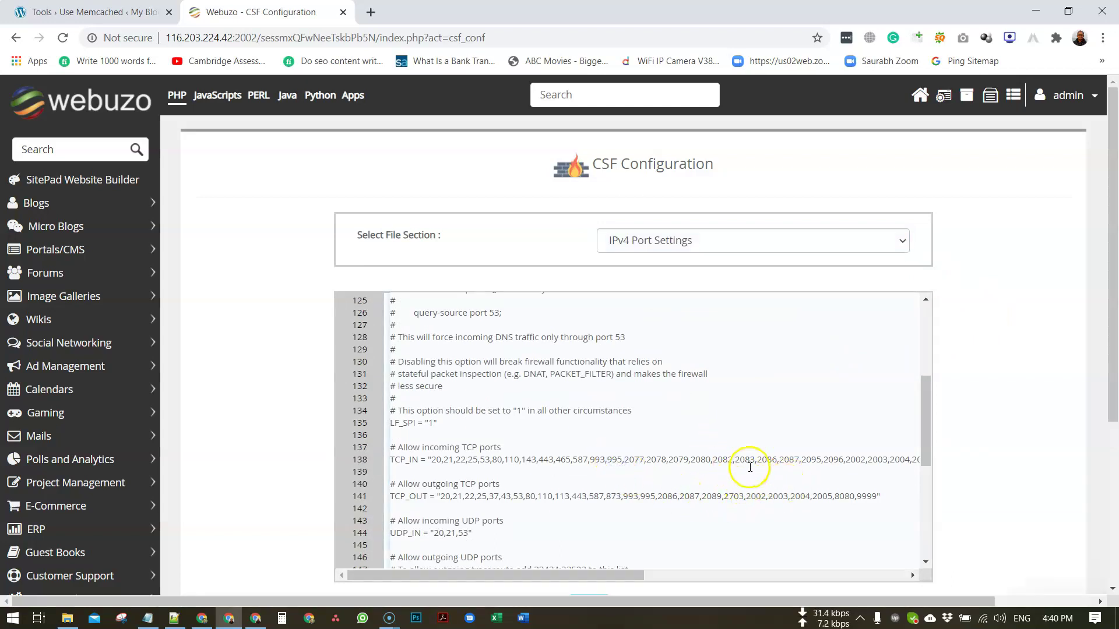
click(763, 497)
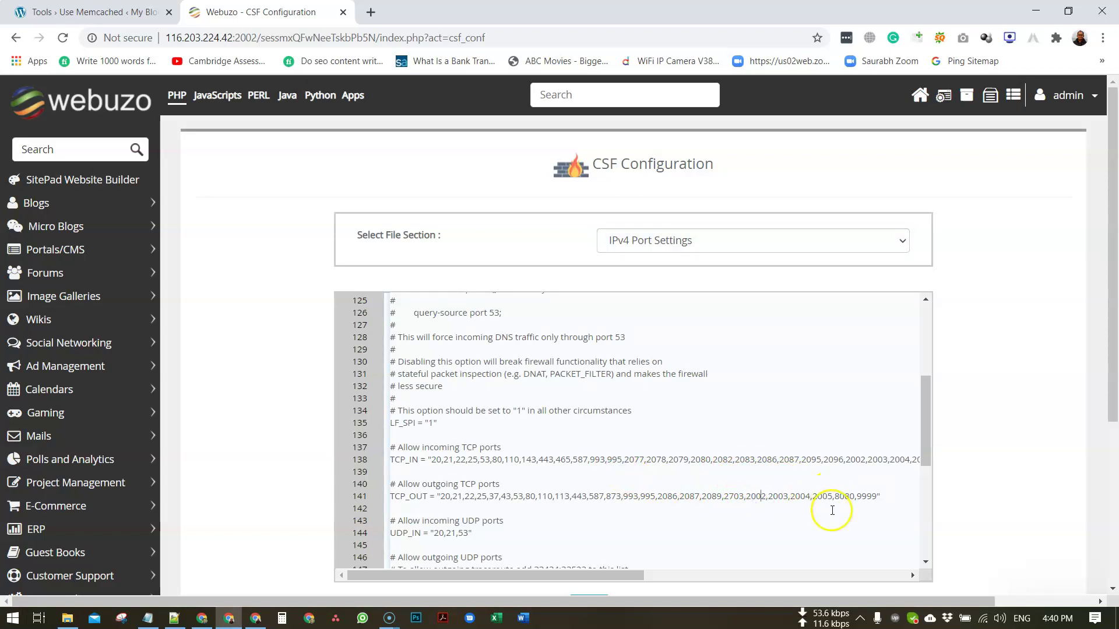
Verify the memcached port in WordPress, and add port 11211 to the end of the TCP_IN list in Webuzo's CSF configuration
click(107, 15)
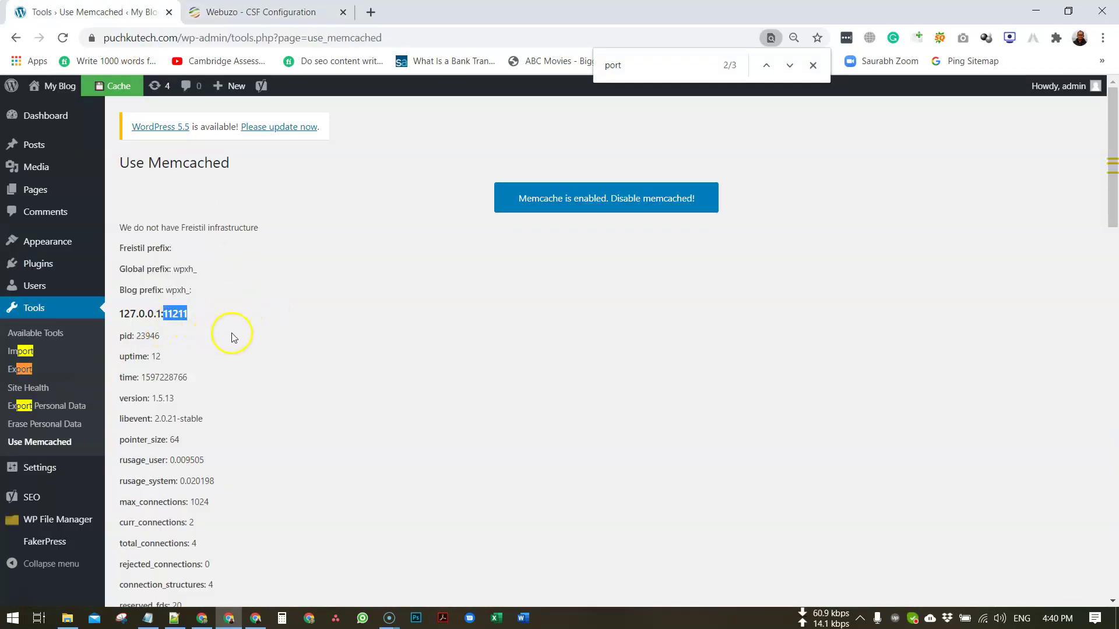
click(274, 13)
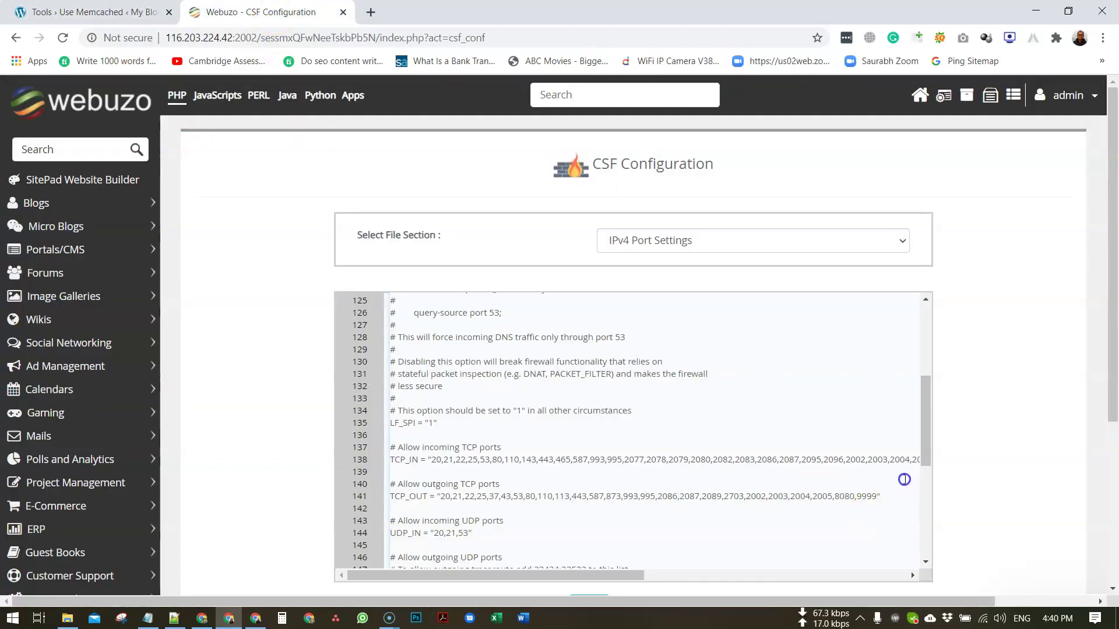
scroll(909, 460, right, 2)
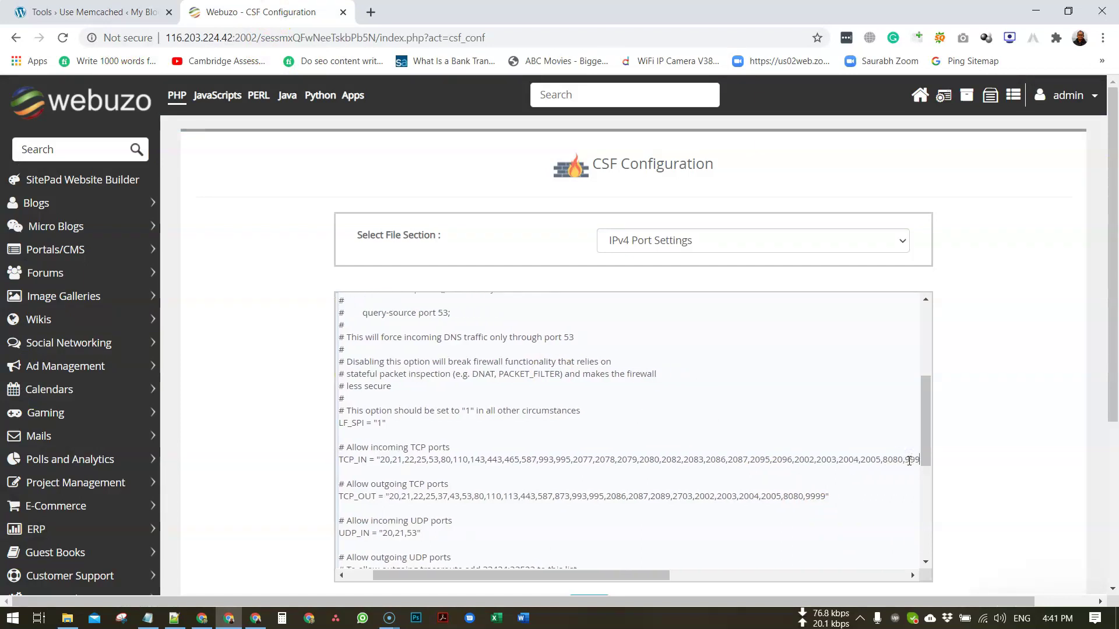
key(Right)
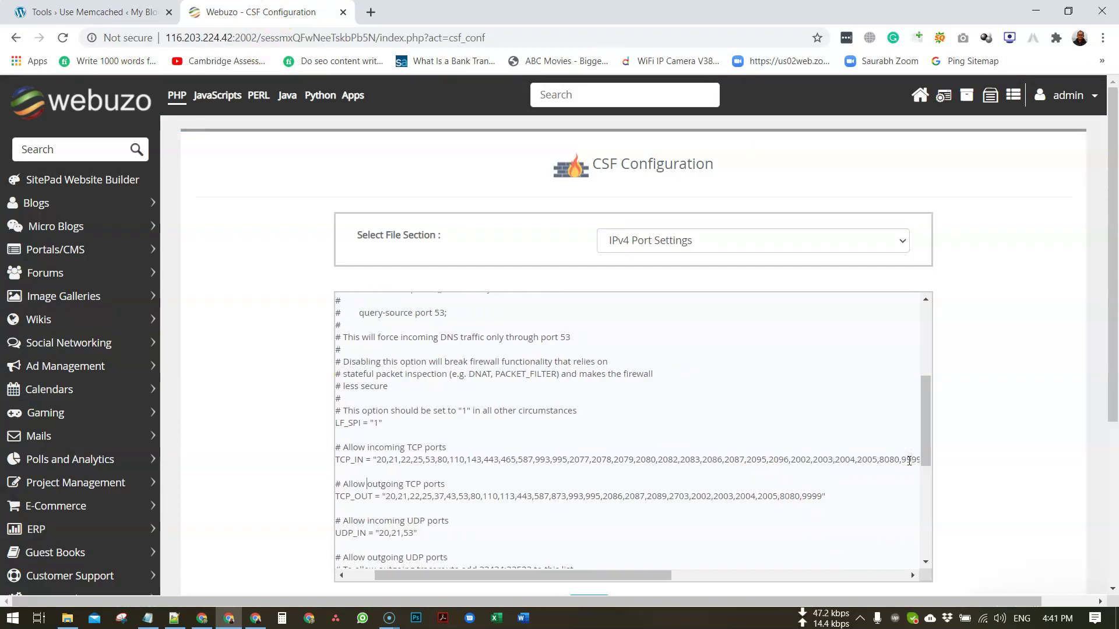
key(Home)
key(Up)
drag(670, 575, 768, 566)
click(754, 462)
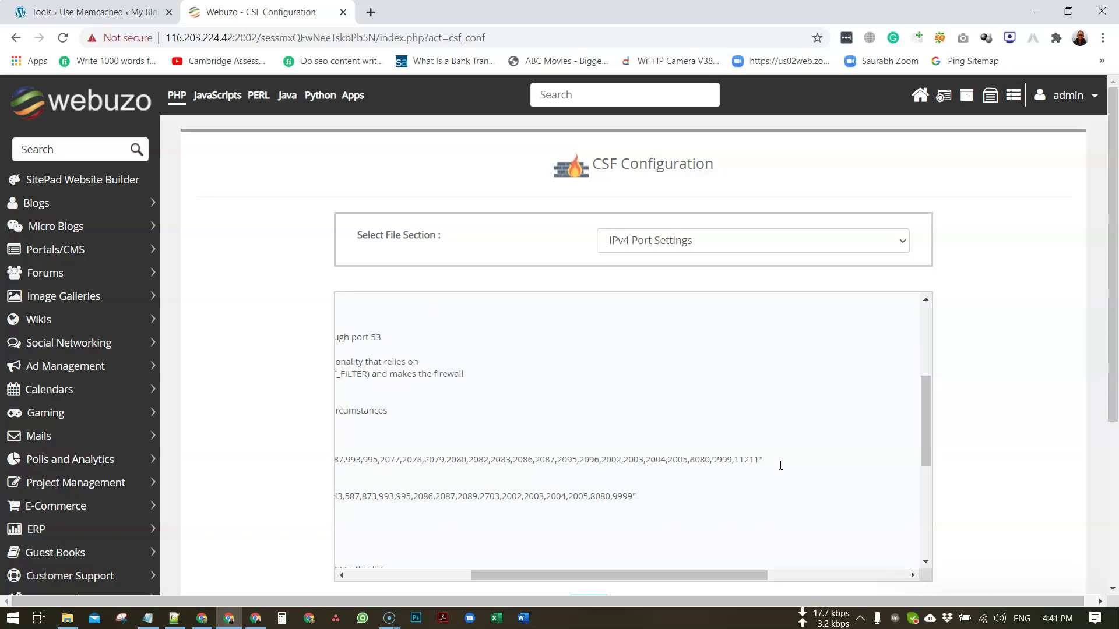
Add port 11211 to the end of the TCP_OUT list and save the CSF configuration
click(638, 493)
text(,11211)
scroll(1023, 350, down, 3)
click(590, 392)
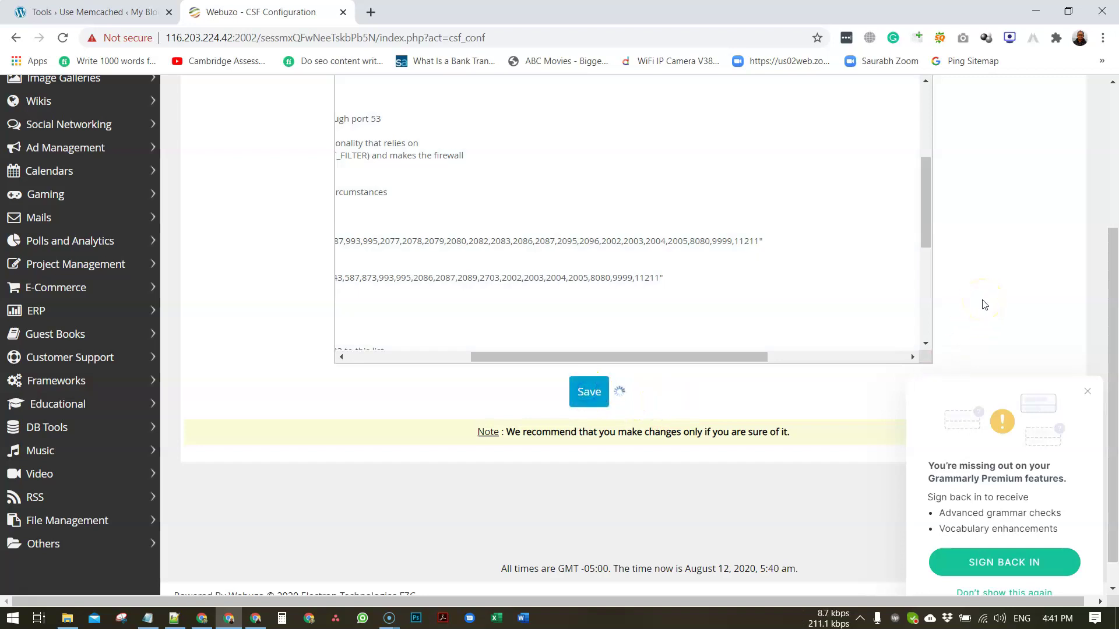
click(1087, 392)
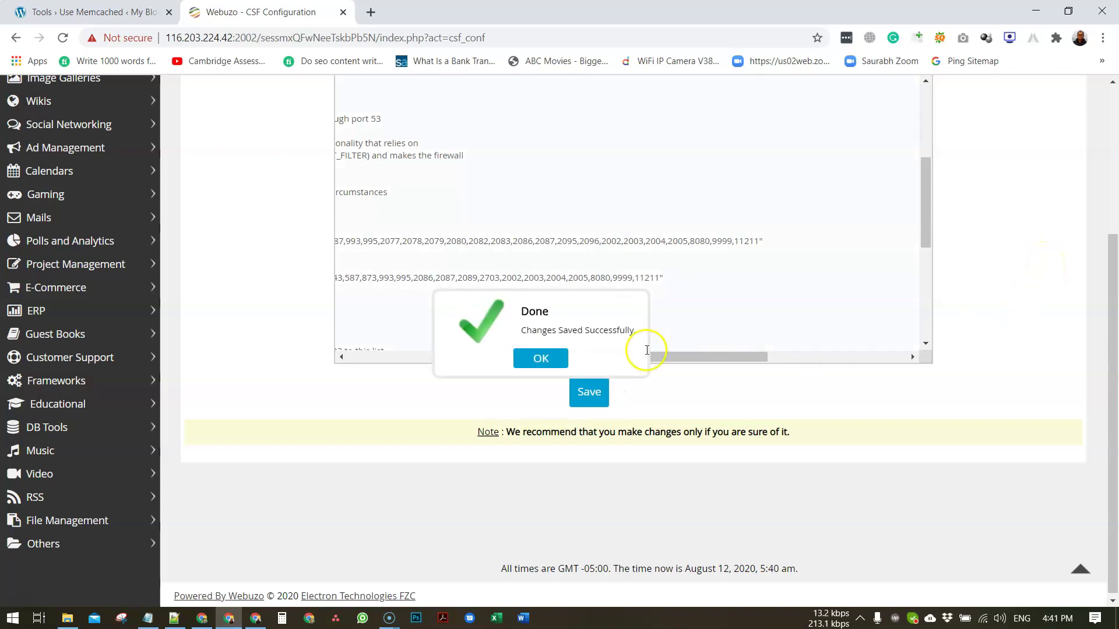
click(554, 359)
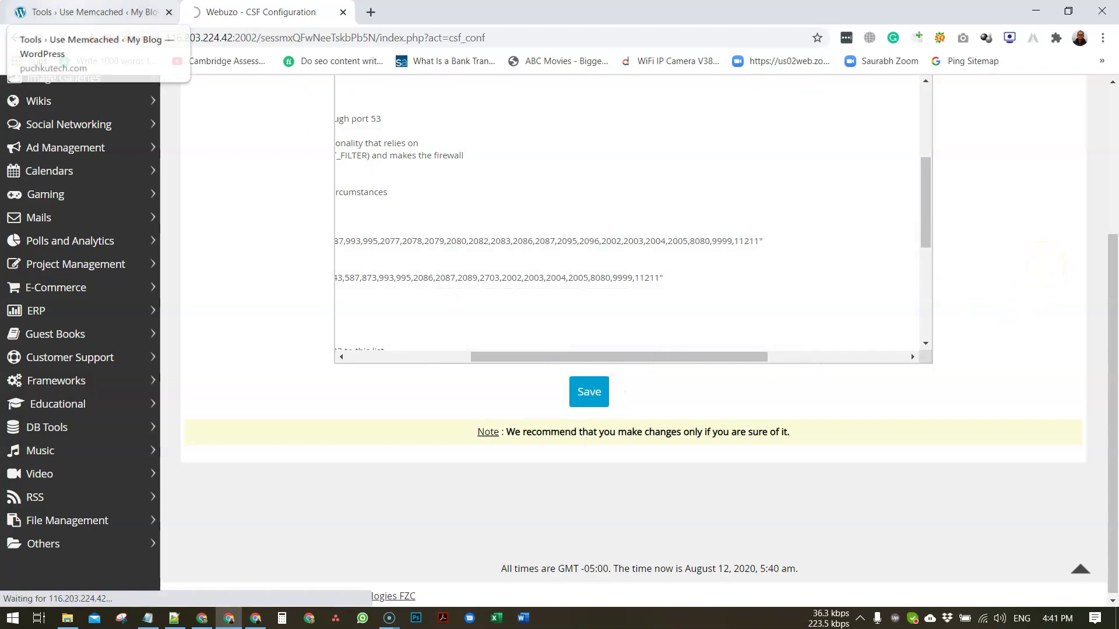
Switch back to WordPress and highlight the port number 11211 in the memcached server address on the Use Memcached page
click(88, 11)
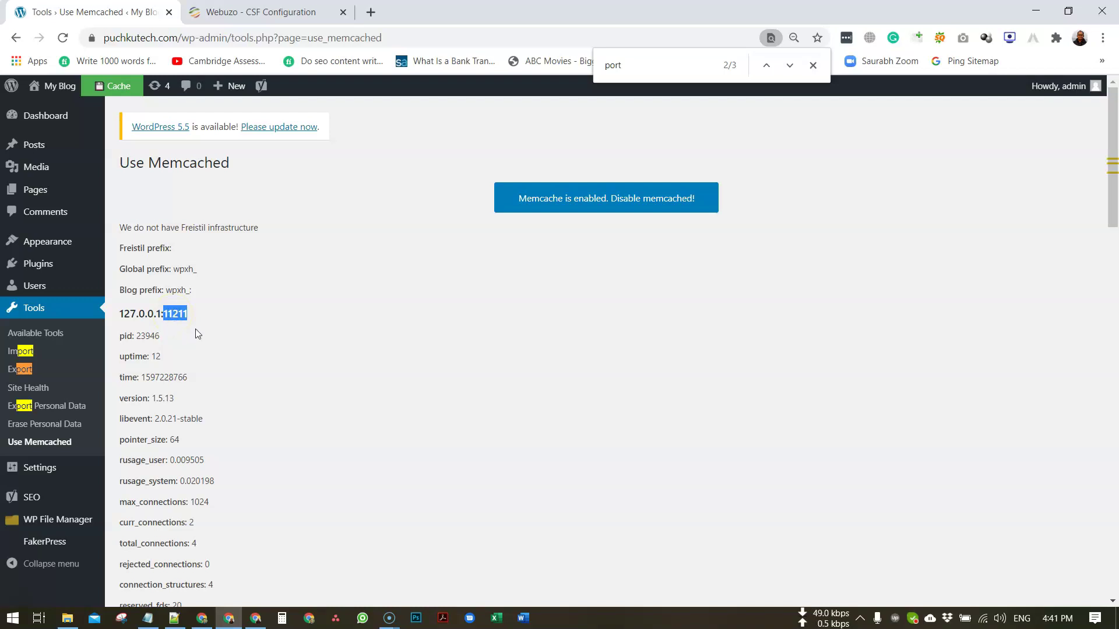
click(257, 12)
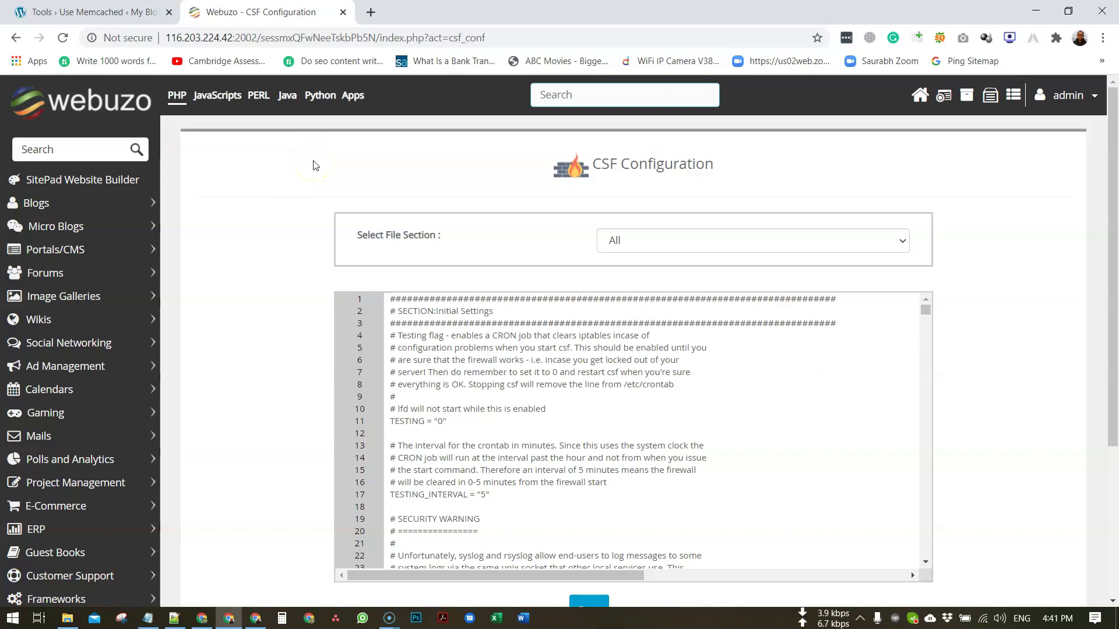
click(87, 11)
click(174, 317)
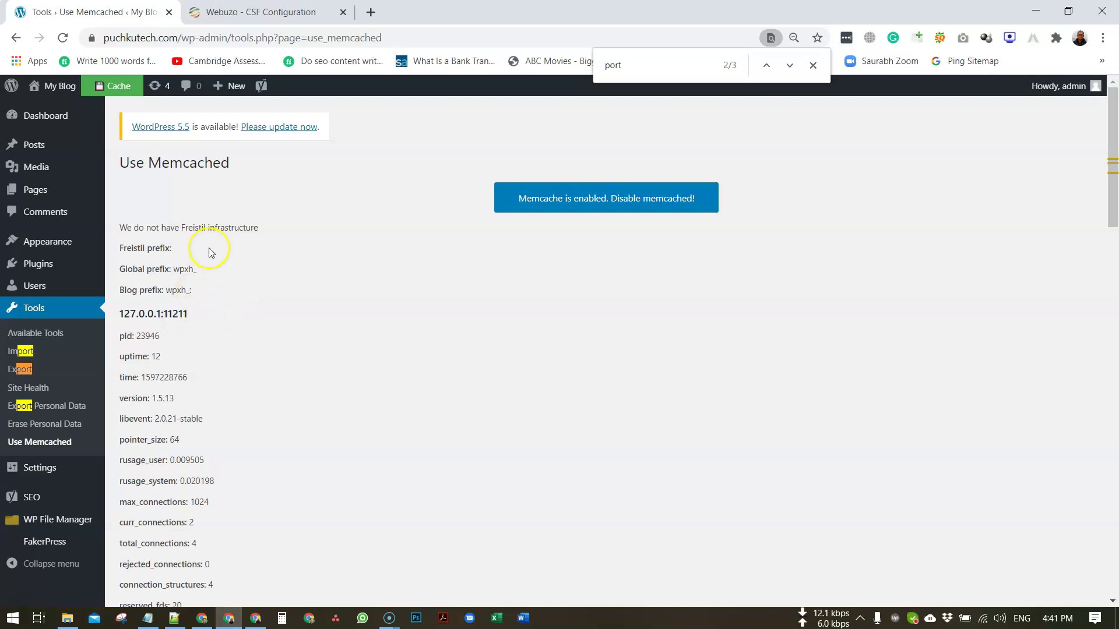
double_click(170, 314)
click(185, 315)
double_click(178, 316)
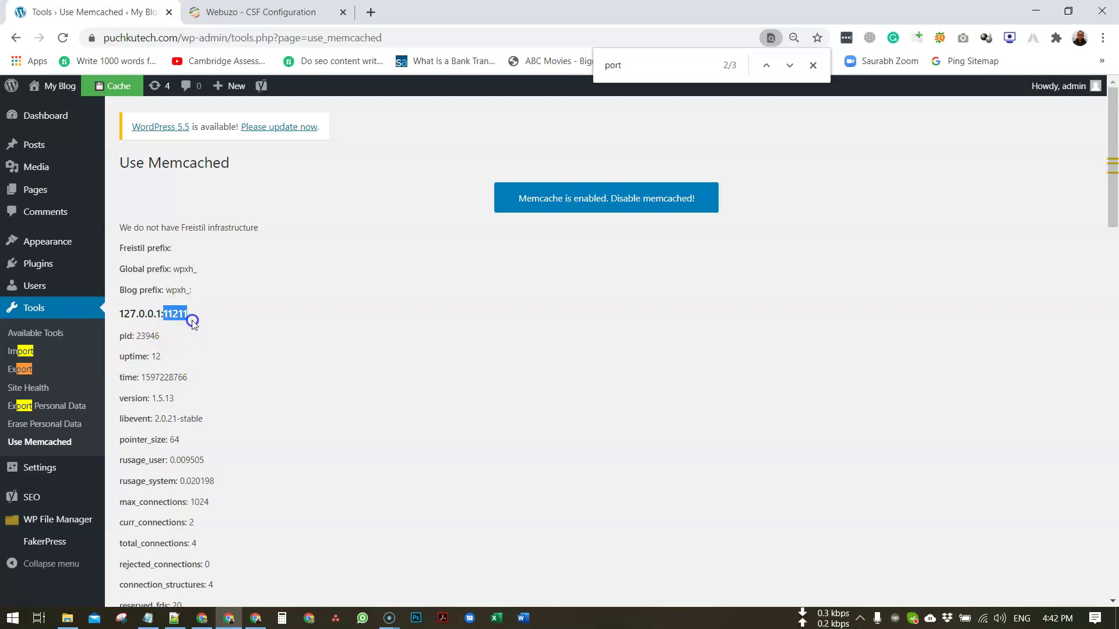